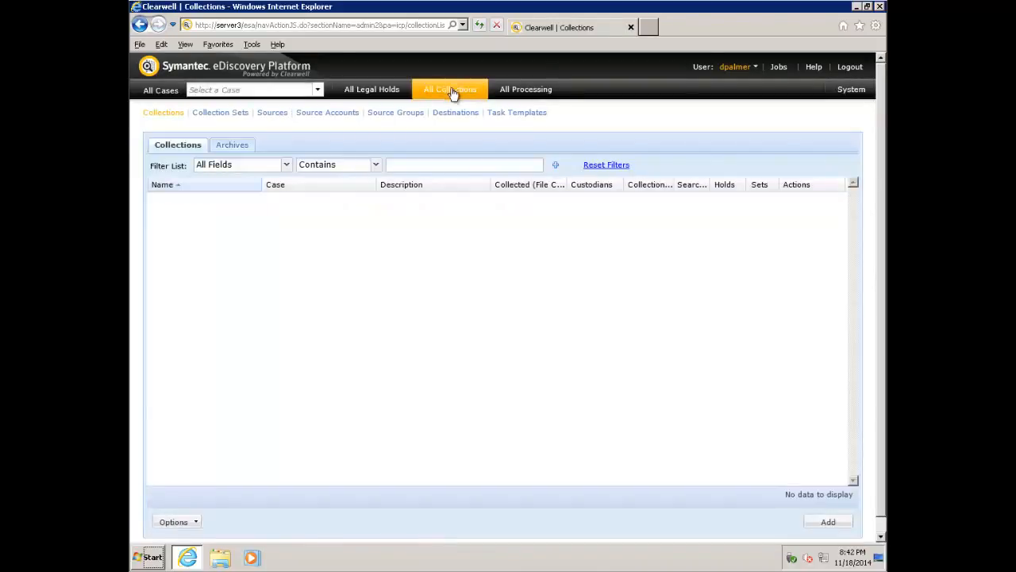
# Add a new collection source and name it "Server4 file server".
pyautogui.click(274, 113)
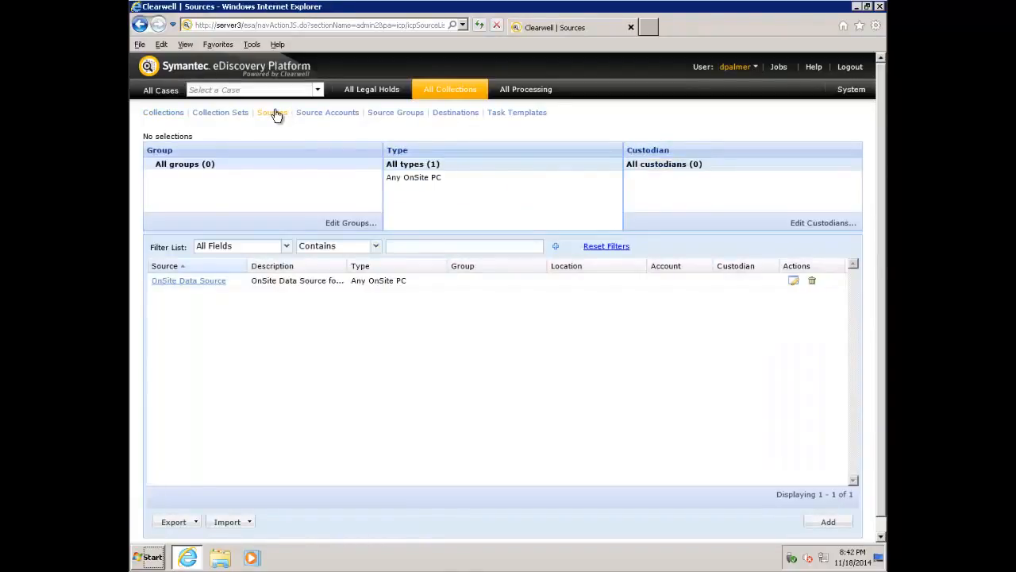
pyautogui.click(828, 526)
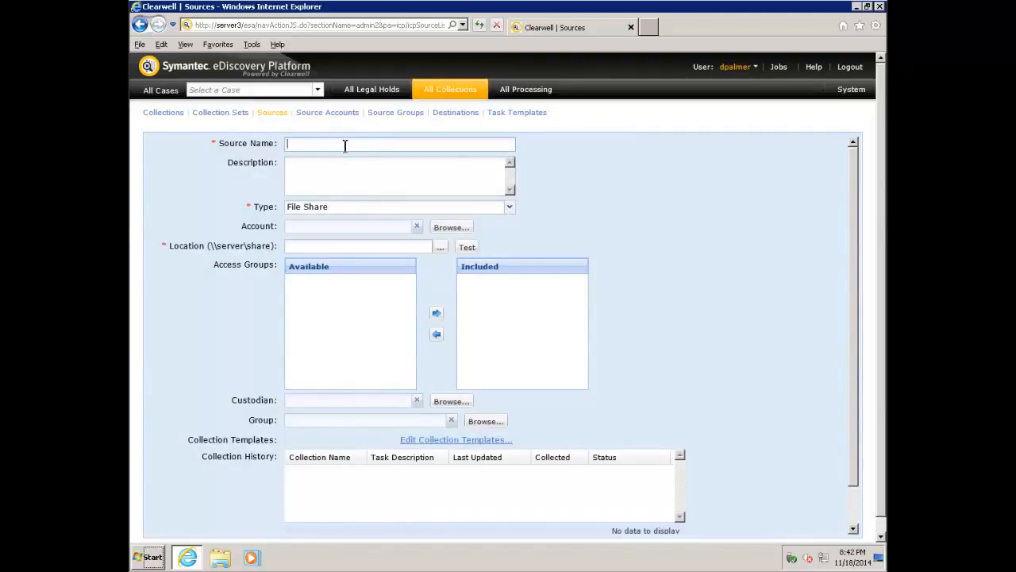
pyautogui.write('Server4')
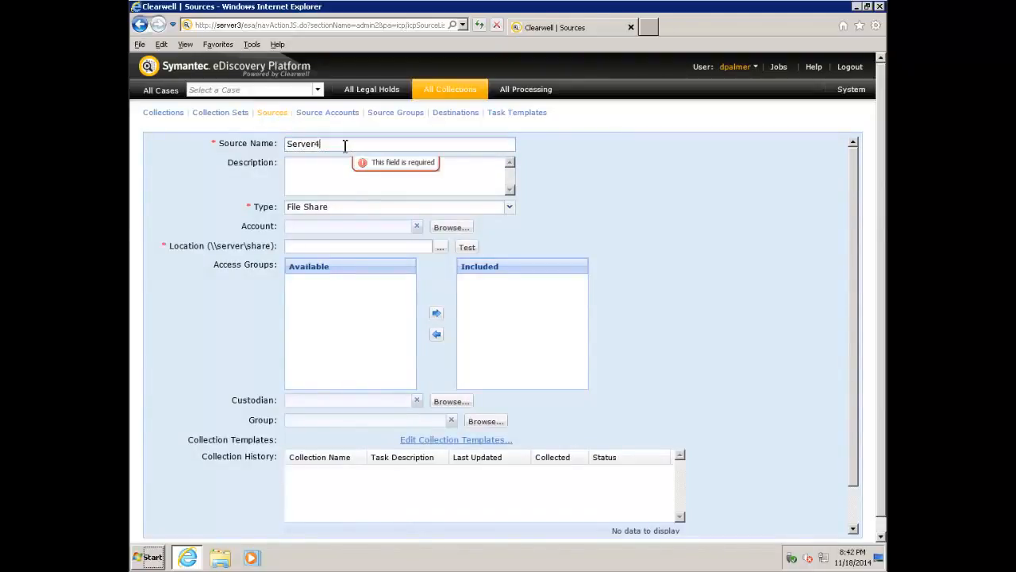
pyautogui.write(' file')
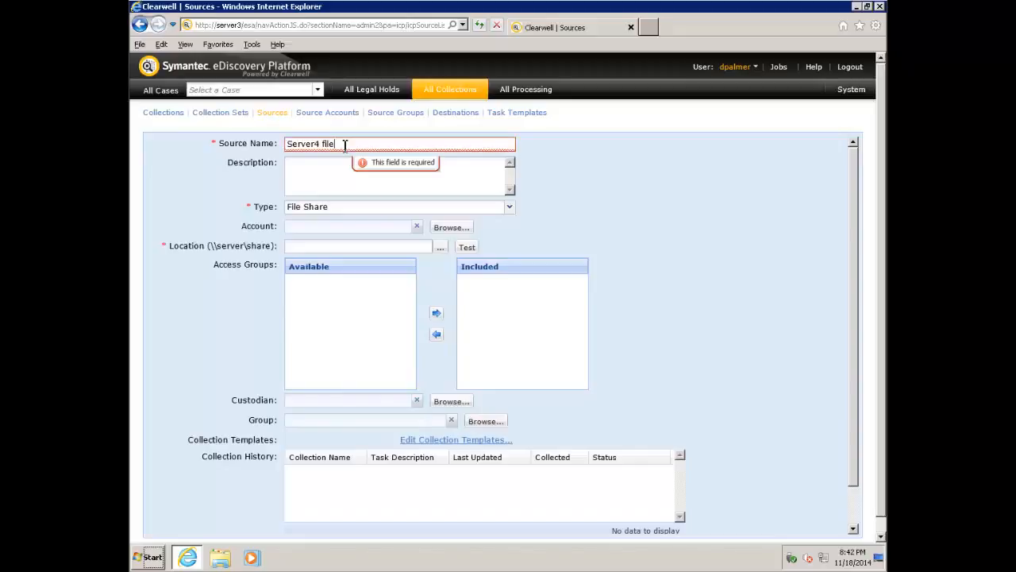
pyautogui.write(' server')
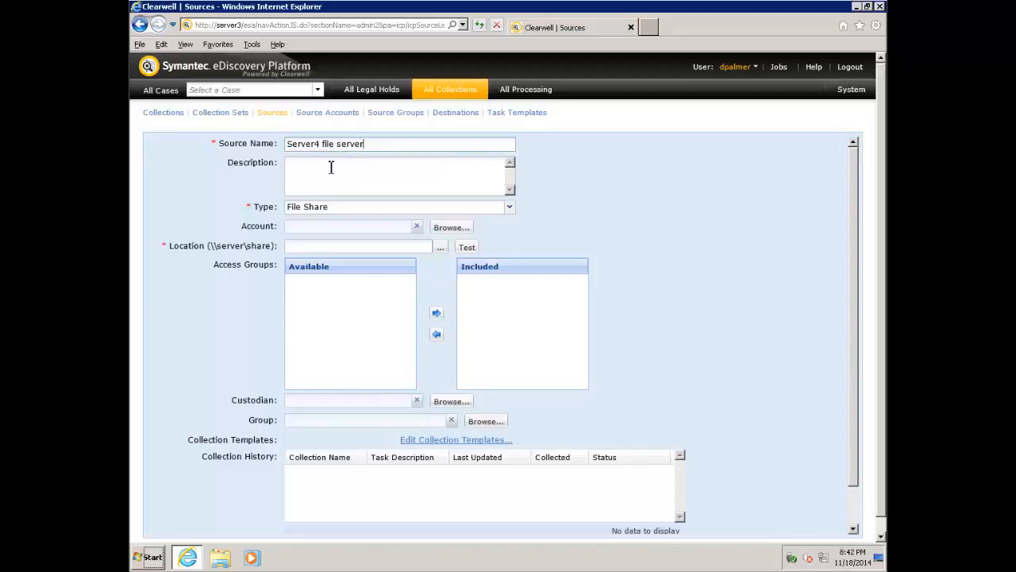
# Enter "files on server4" as the new source's description.
pyautogui.click(331, 167)
pyautogui.rightClick(331, 167)
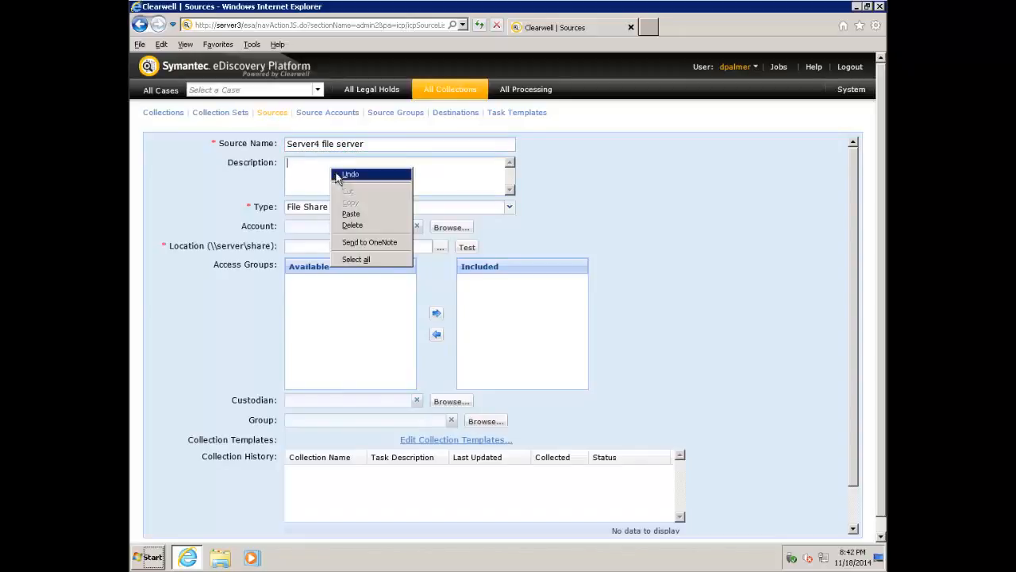
pyautogui.click(317, 168)
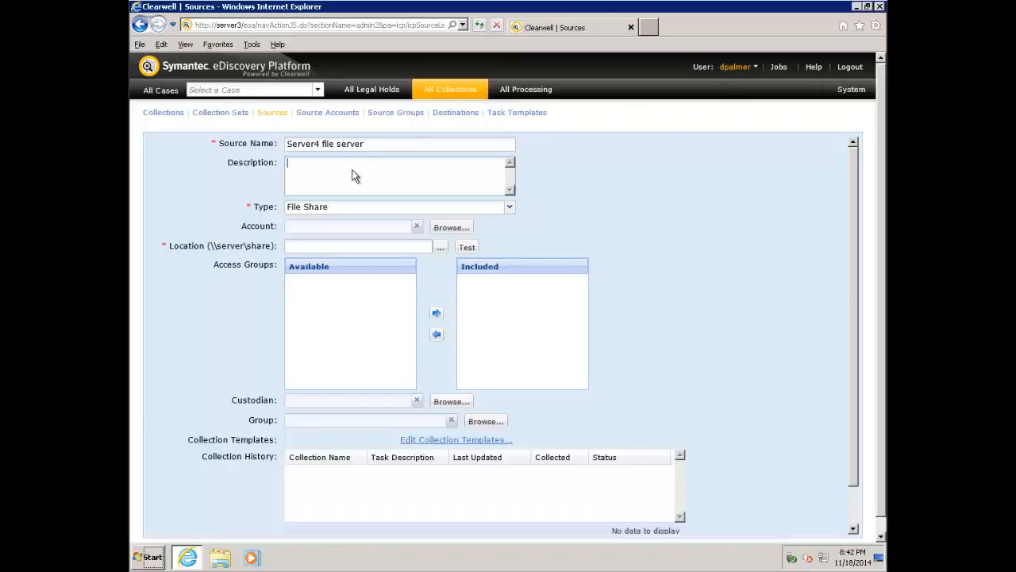
pyautogui.write('files on se')
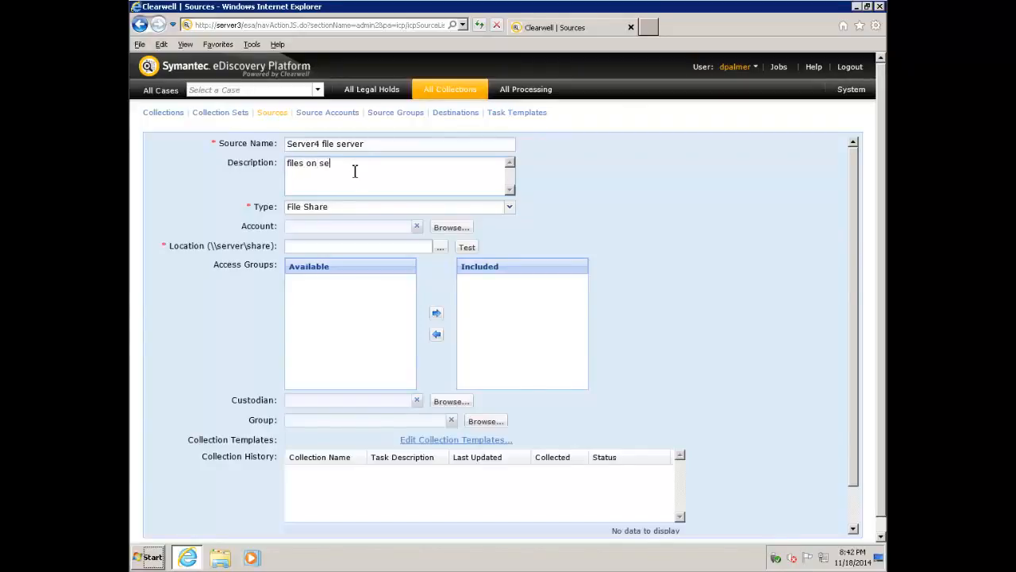
pyautogui.write('rver4')
# Set the source type to File Share and assign the existing account whose description starts with "Collecting data".
pyautogui.click(509, 208)
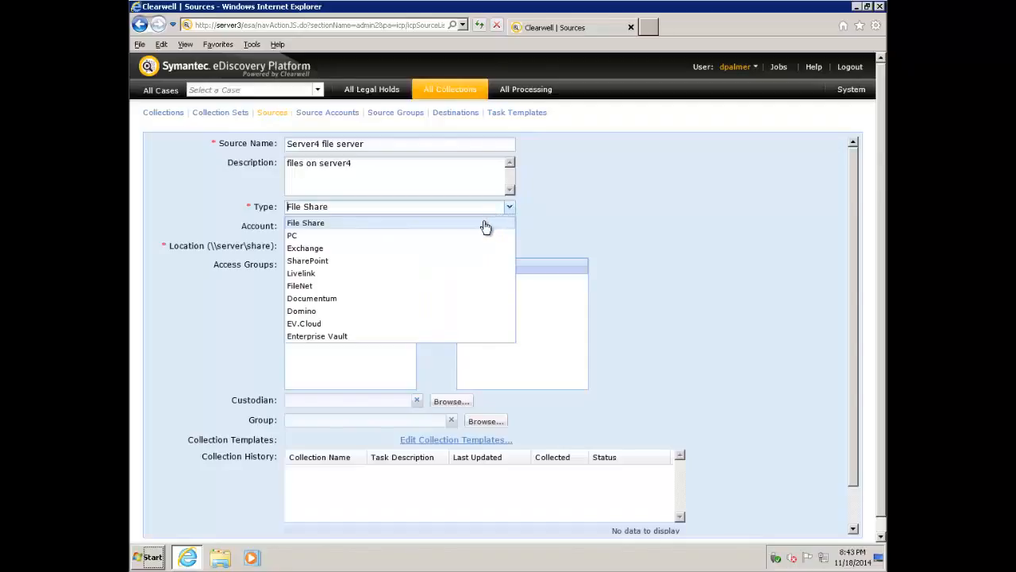
pyautogui.click(486, 225)
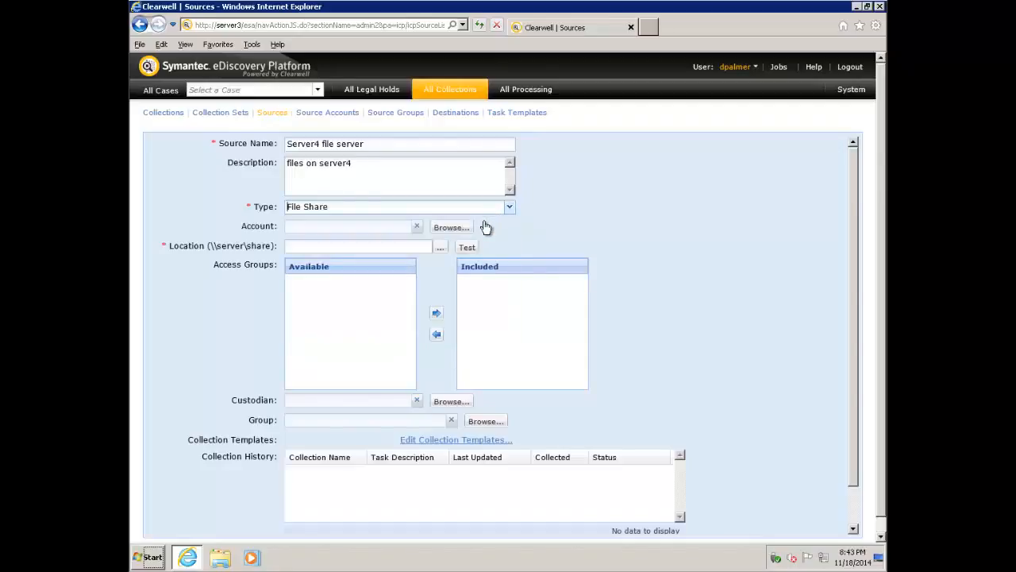
pyautogui.click(443, 228)
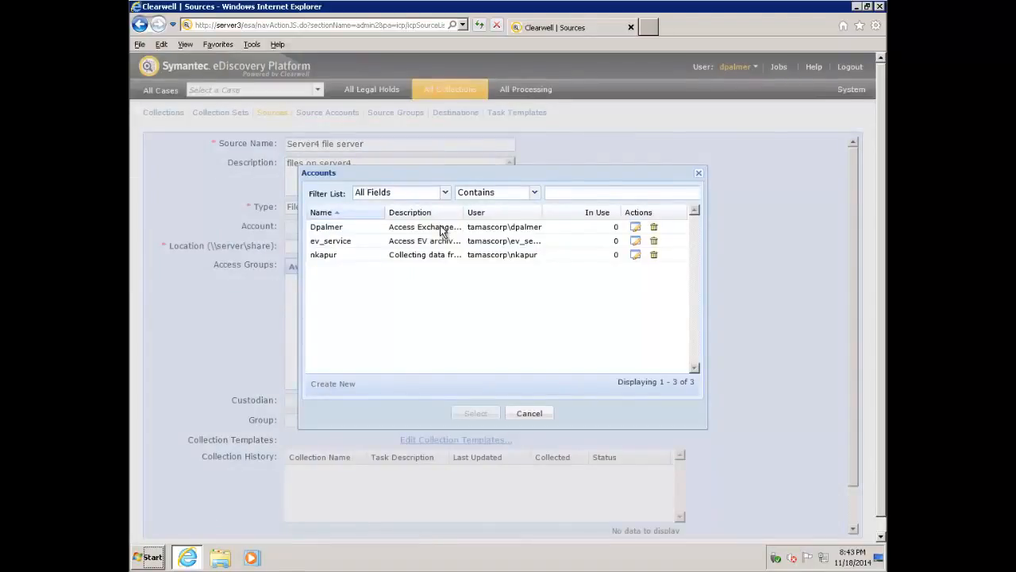
pyautogui.click(348, 255)
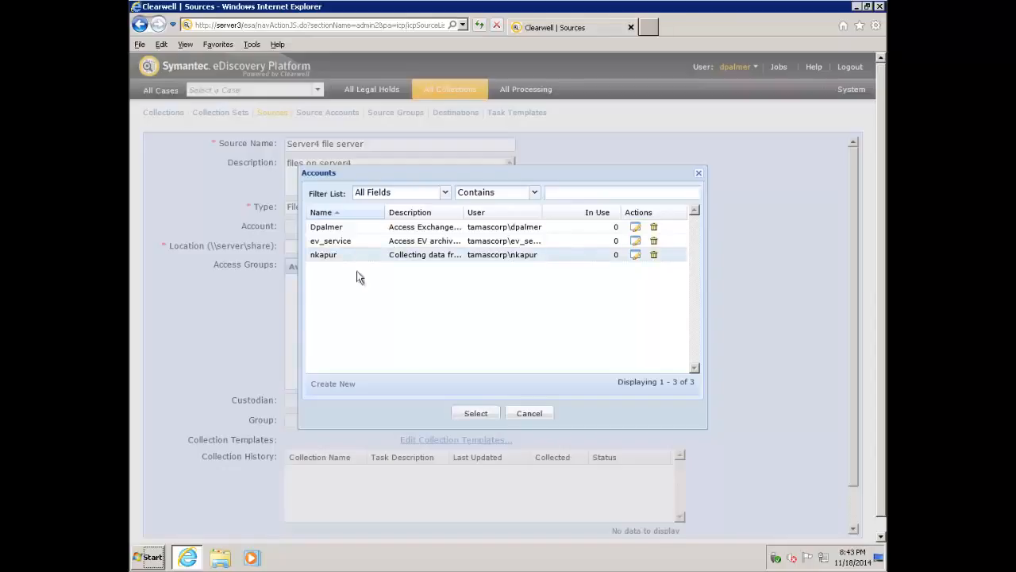
pyautogui.click(475, 414)
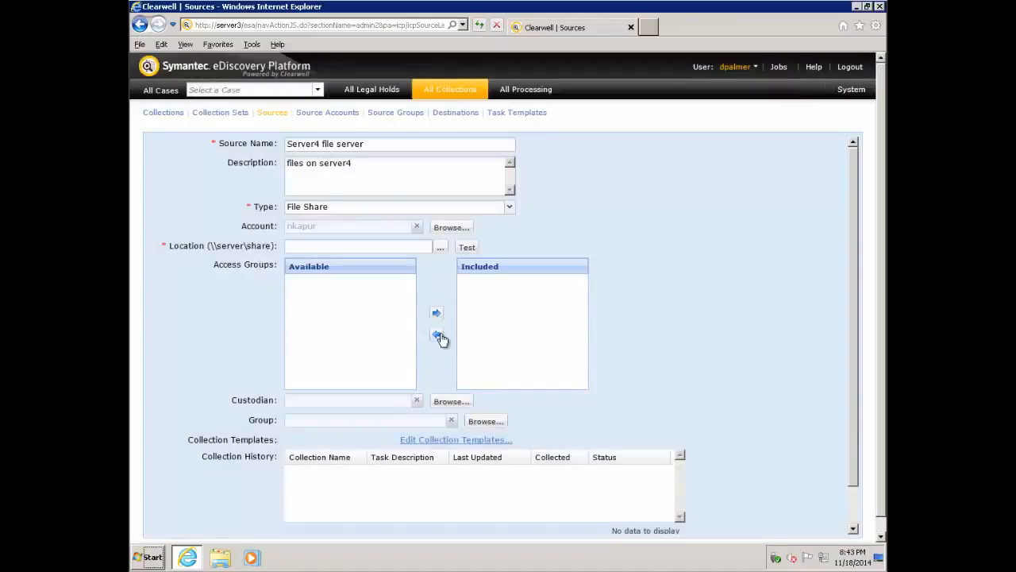
# Browse the remote directory \\server4 and choose its FSA_Files folder as the source location.
pyautogui.click(441, 250)
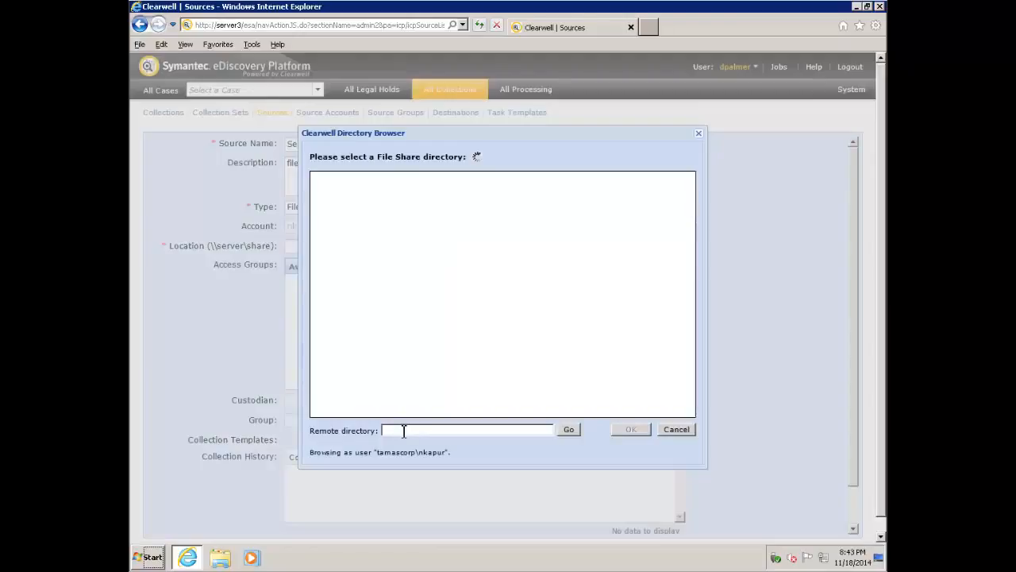
pyautogui.click(404, 430)
pyautogui.write('\\\\server4')
pyautogui.click(570, 429)
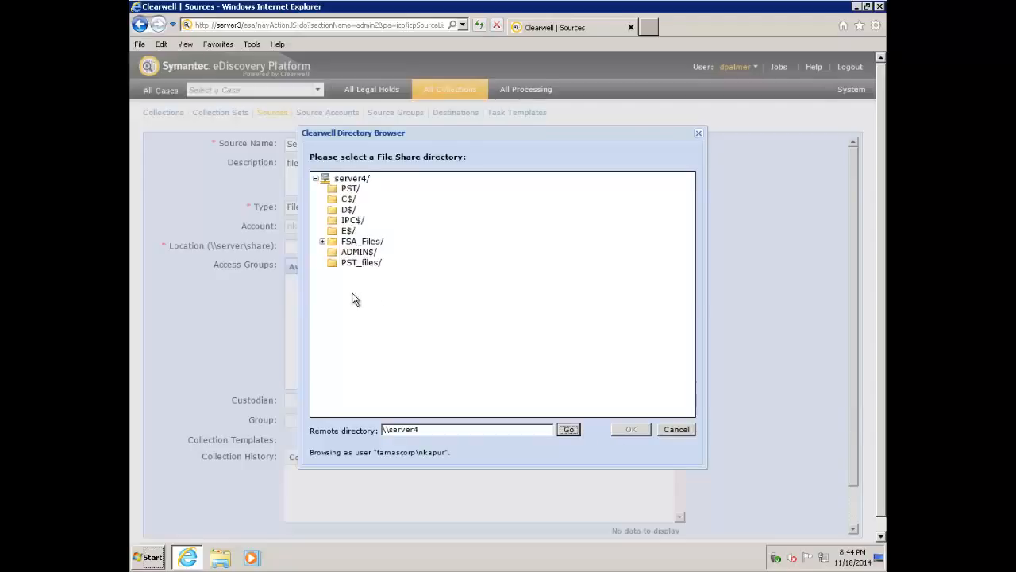
pyautogui.click(354, 241)
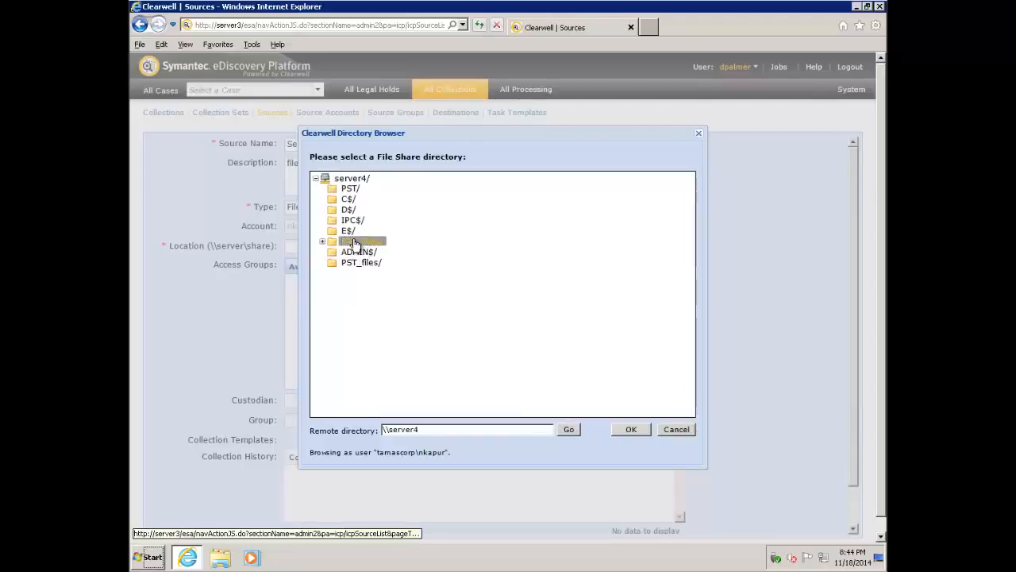
pyautogui.click(632, 429)
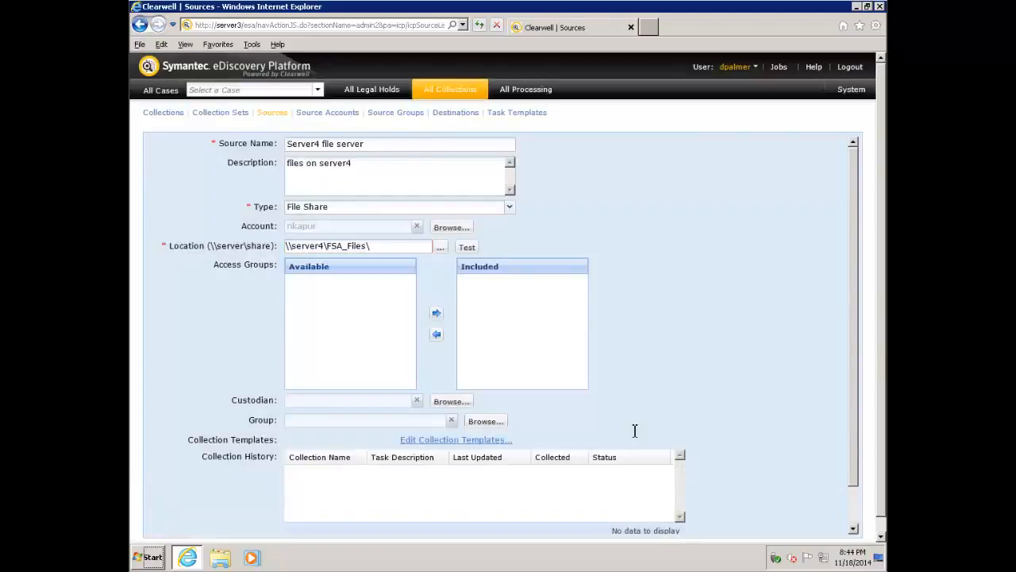
# Test the file share location's connection and save the Server4 file server source.
pyautogui.click(468, 249)
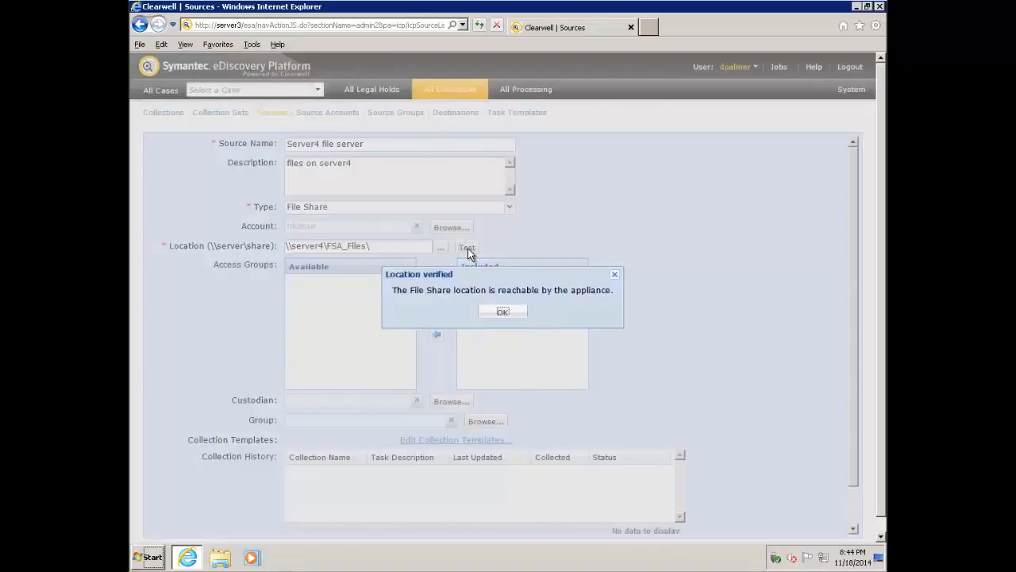
pyautogui.click(501, 313)
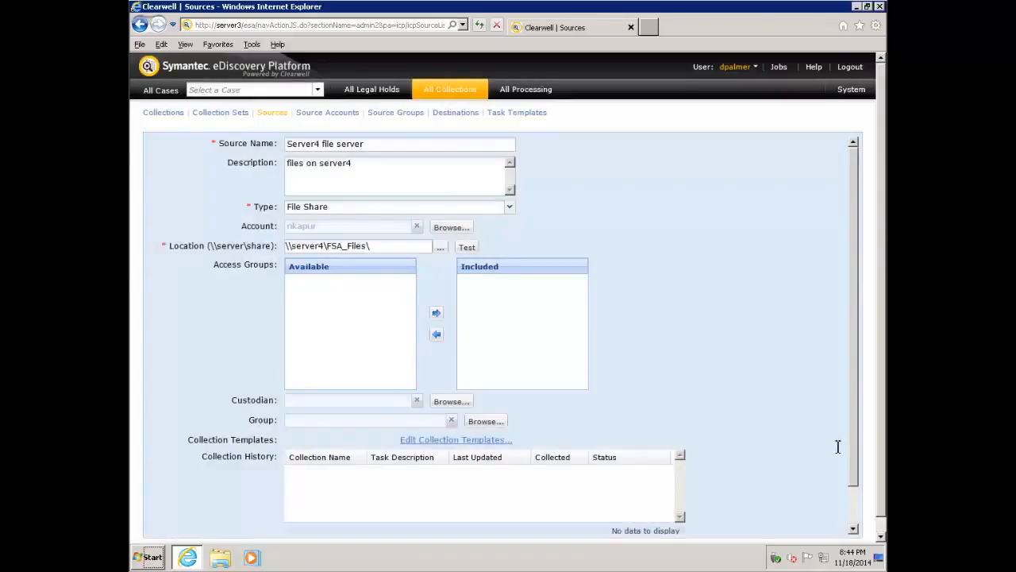
pyautogui.moveTo(853, 465); pyautogui.dragTo(863, 505)
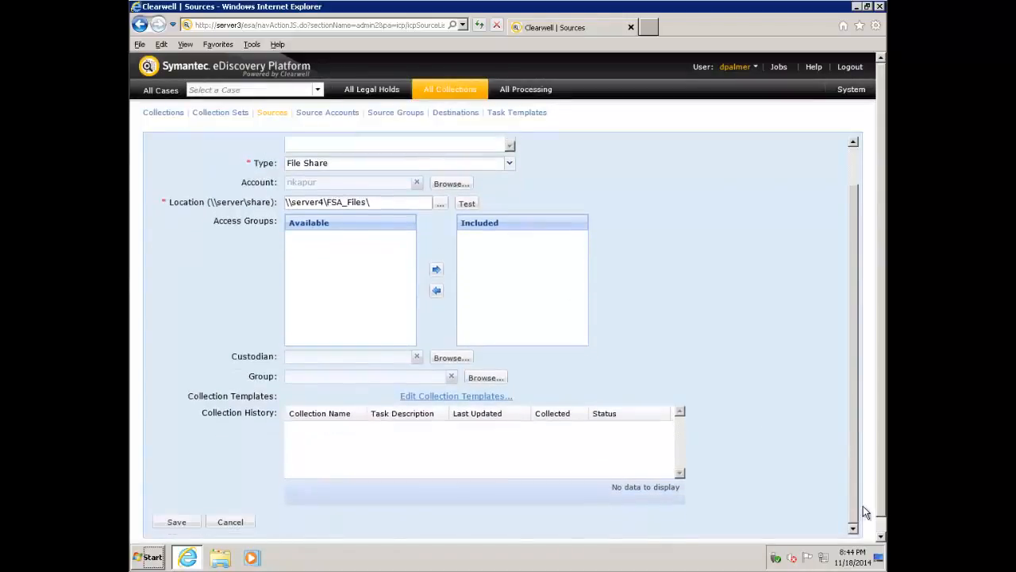
pyautogui.click(179, 522)
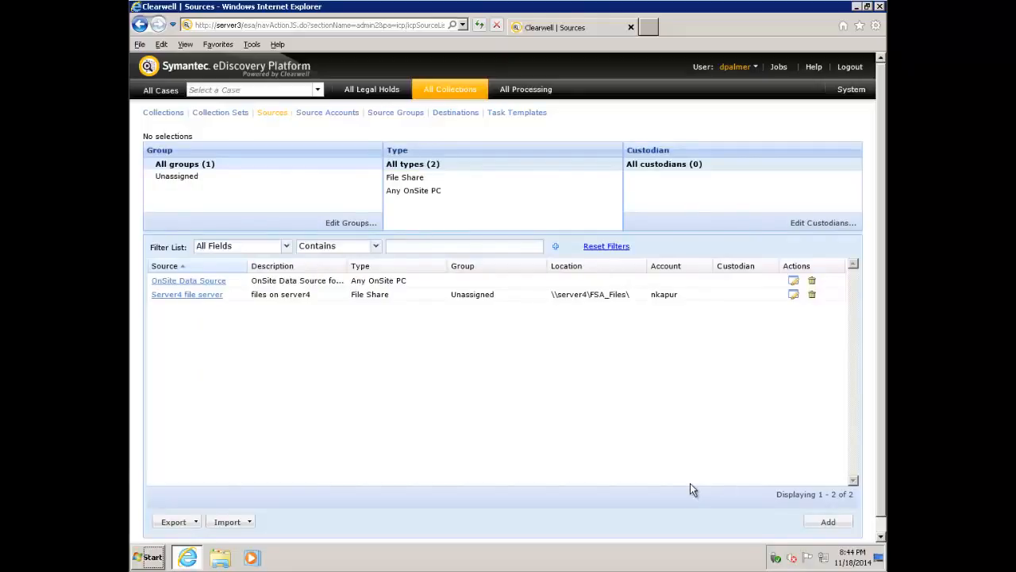
# Add another collection source and name it "Server4 PST files server".
pyautogui.click(828, 523)
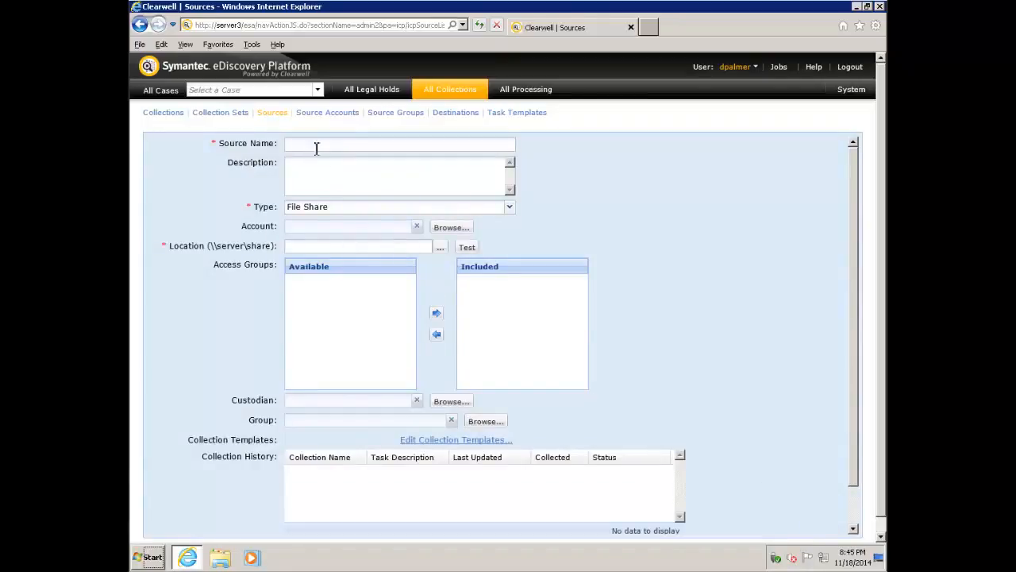
pyautogui.click(314, 145)
pyautogui.write('Ser')
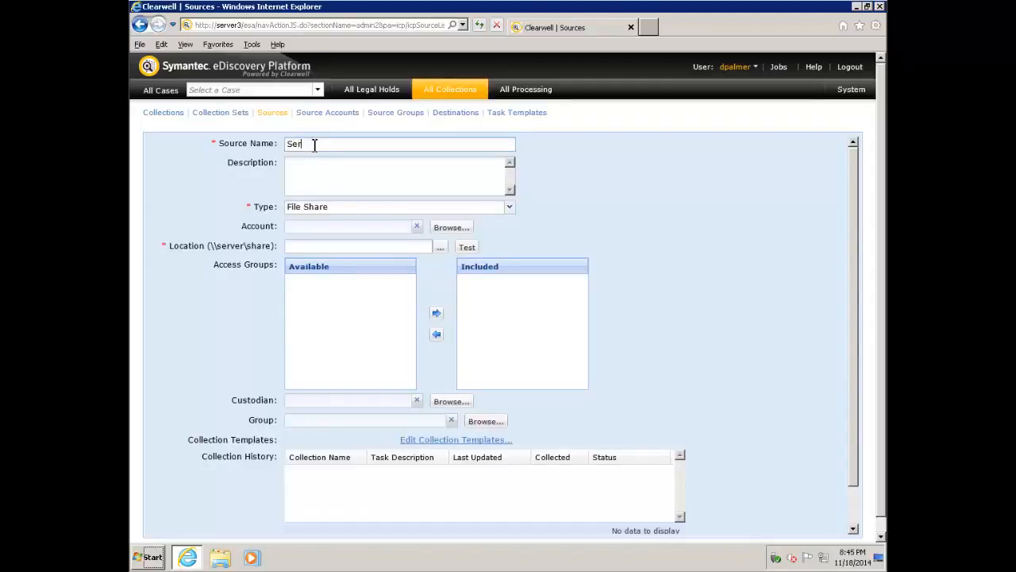
pyautogui.write('ver4')
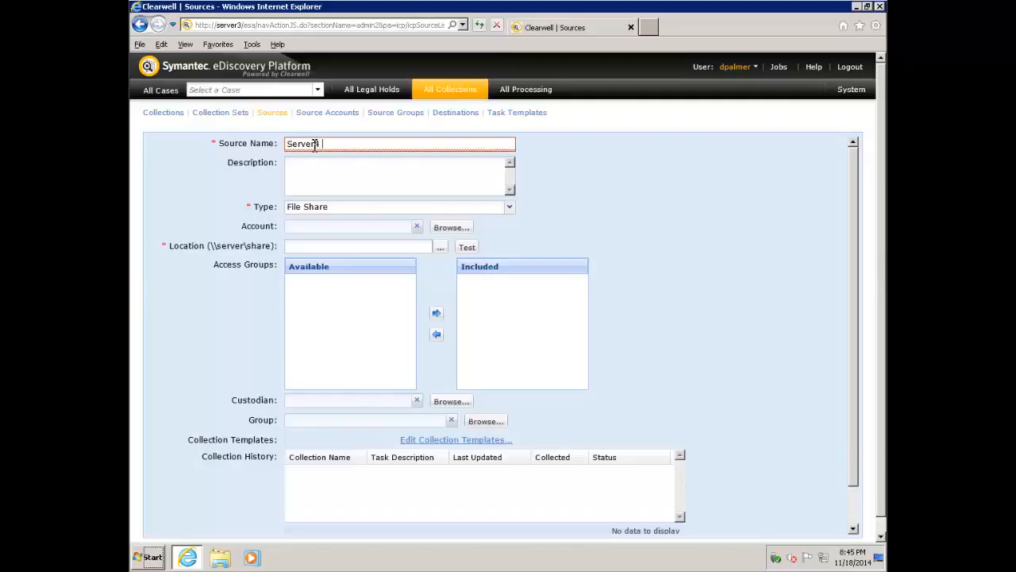
pyautogui.write(' PST files server')
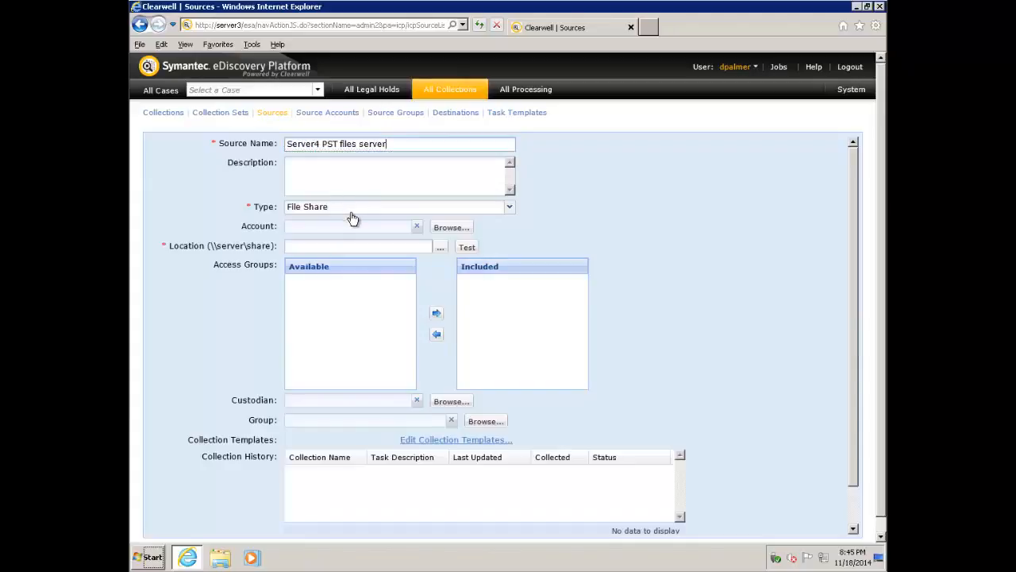
# Keep the type as File Share and enter "PST files on server 4" as the description.
pyautogui.click(349, 209)
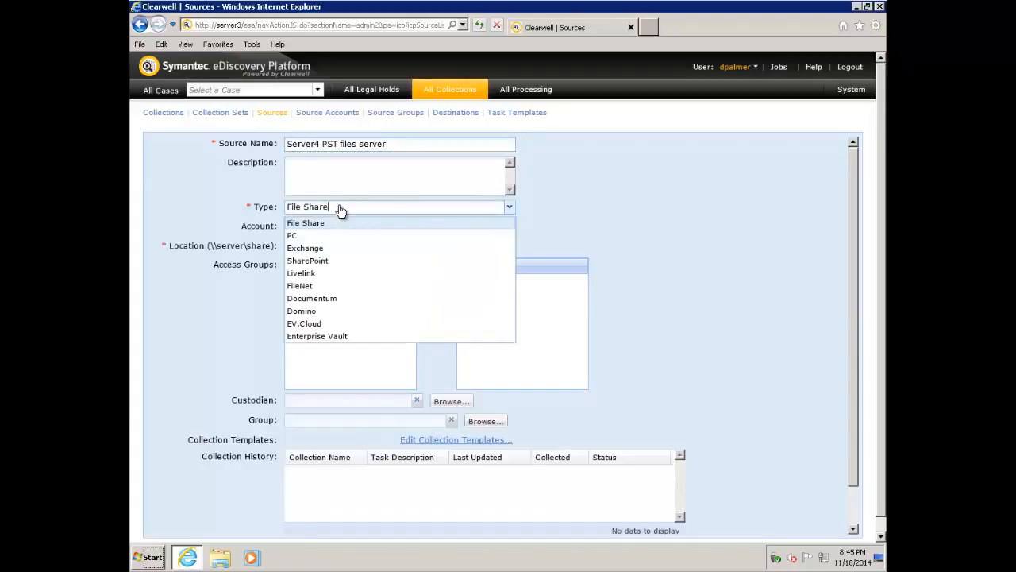
pyautogui.click(324, 180)
pyautogui.click(318, 166)
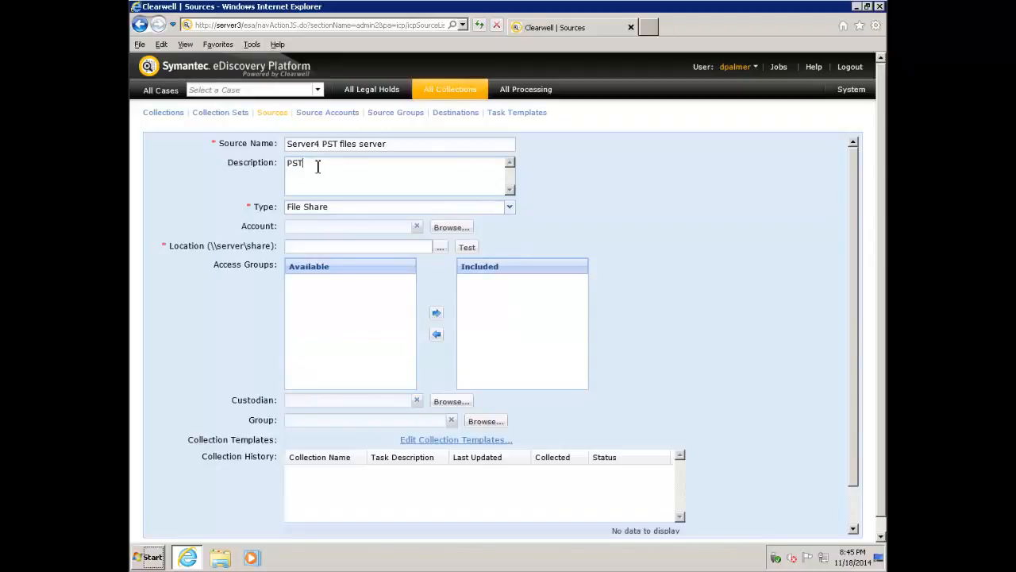
pyautogui.write('PST files on server 4')
# Assign the "Collecting data" account to the PST files source.
pyautogui.click(452, 229)
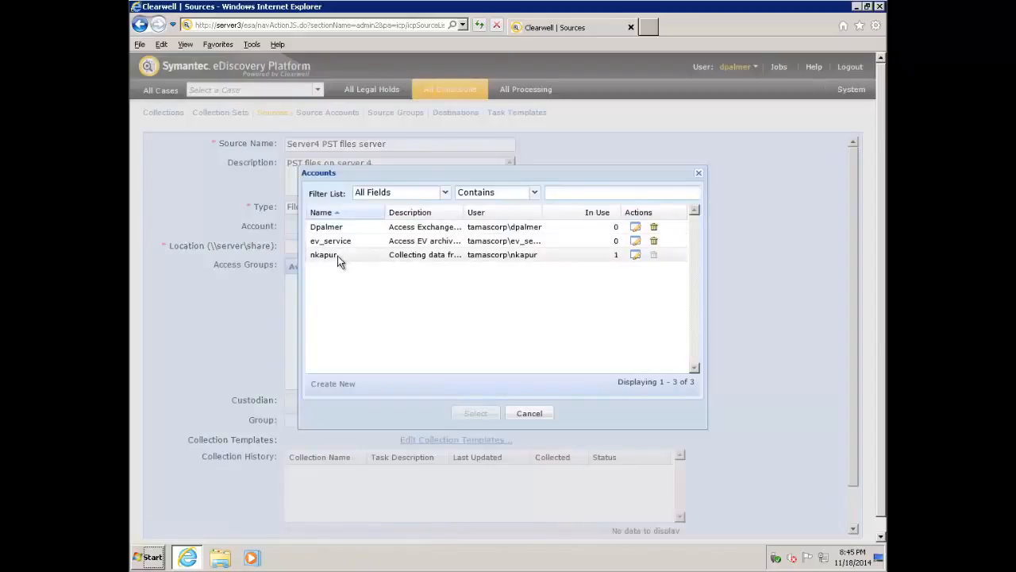
pyautogui.click(337, 256)
pyautogui.click(475, 414)
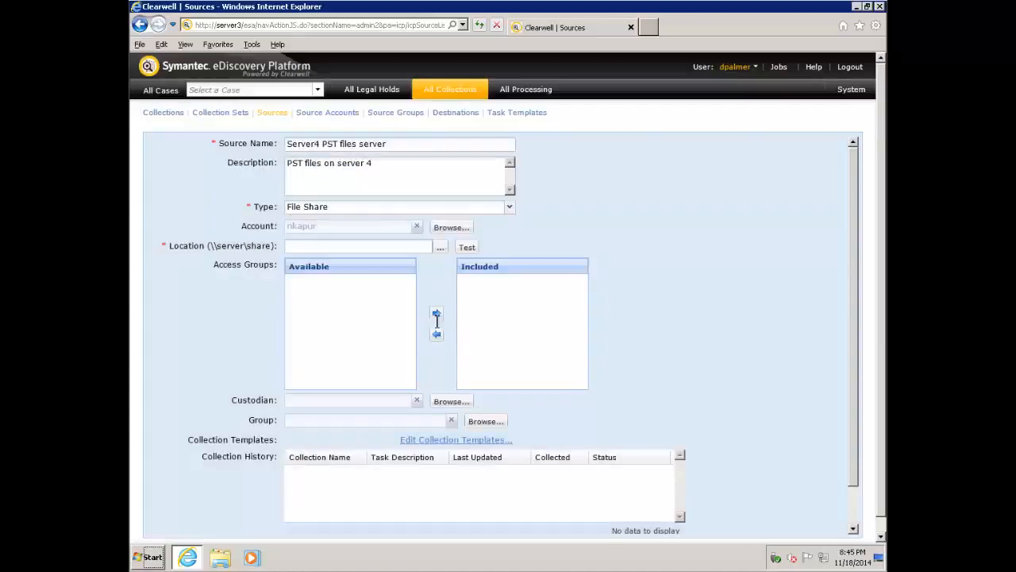
# Set the source location to the PST_files folder on \\server4 and save the PST files source.
pyautogui.click(440, 247)
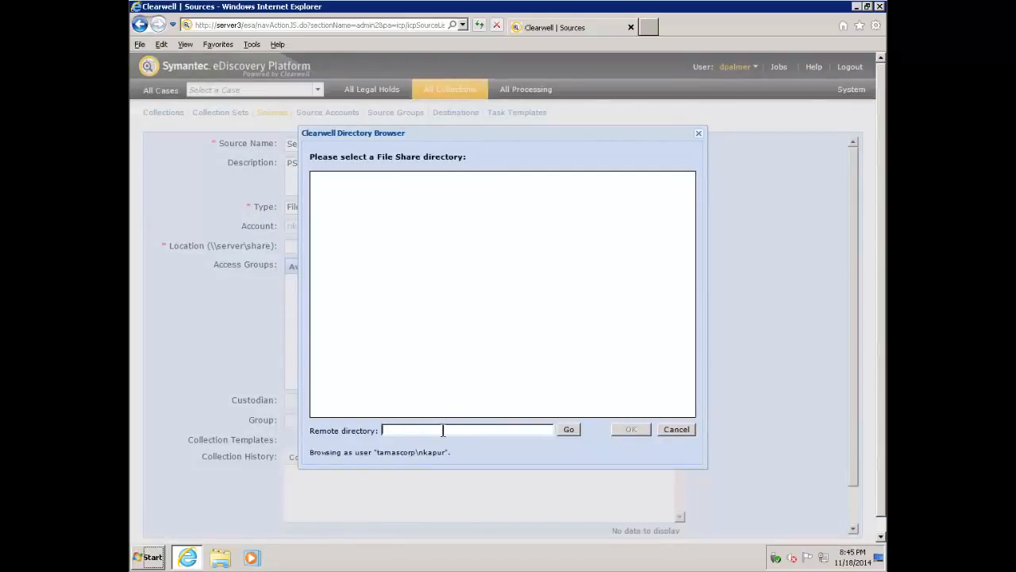
pyautogui.write('server4')
pyautogui.click(570, 430)
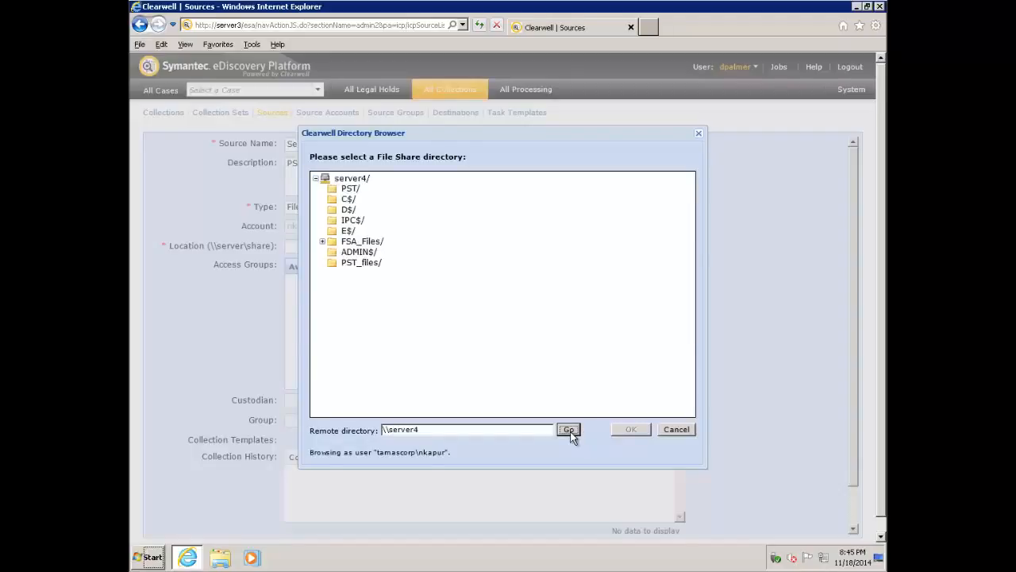
pyautogui.click(357, 264)
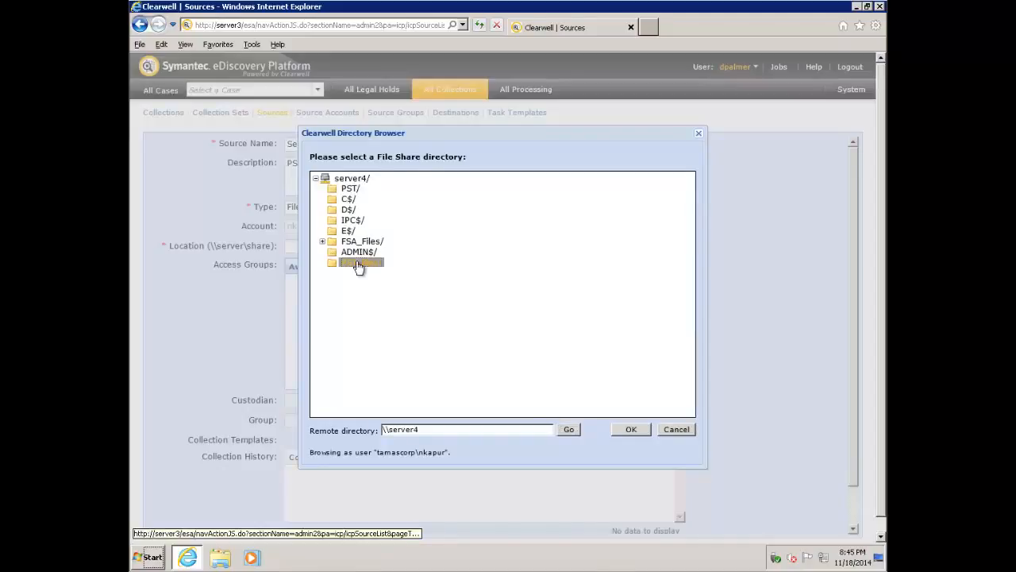
pyautogui.click(630, 429)
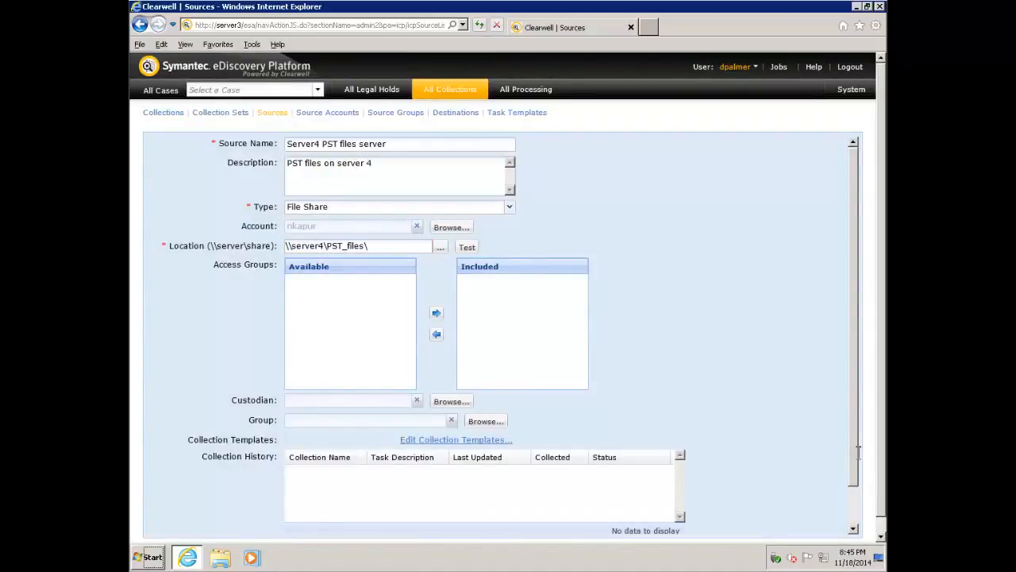
pyautogui.moveTo(855, 458); pyautogui.dragTo(858, 525)
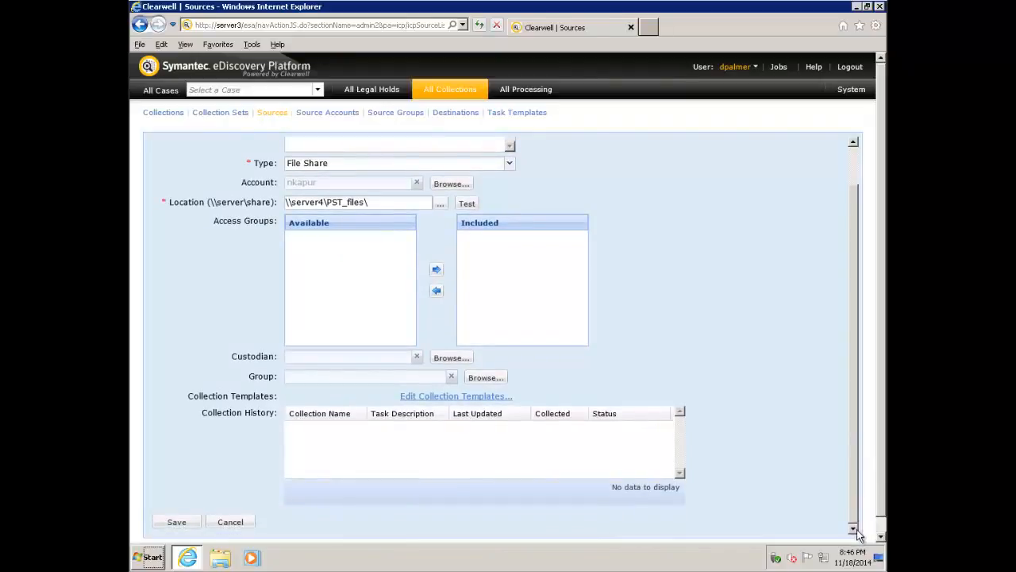
pyautogui.click(177, 522)
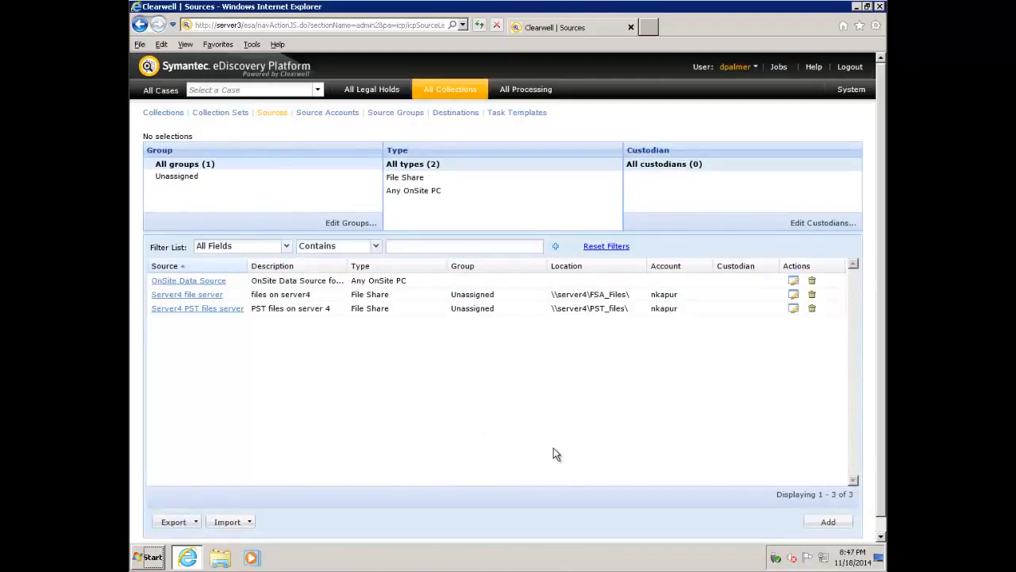
# Add another collection source and name it "Server4 Exchange server".
pyautogui.click(826, 523)
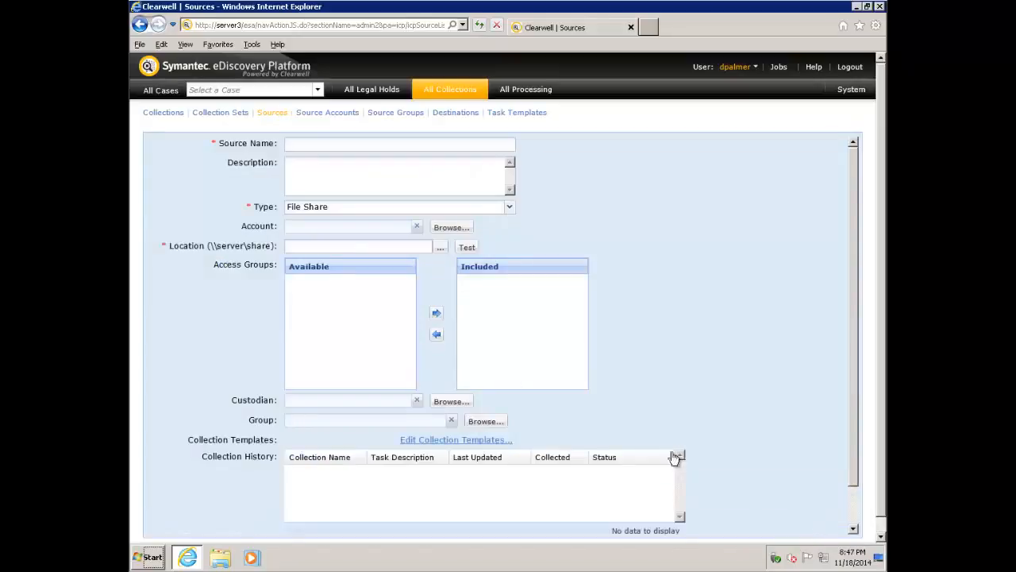
pyautogui.click(305, 144)
pyautogui.write('Serv')
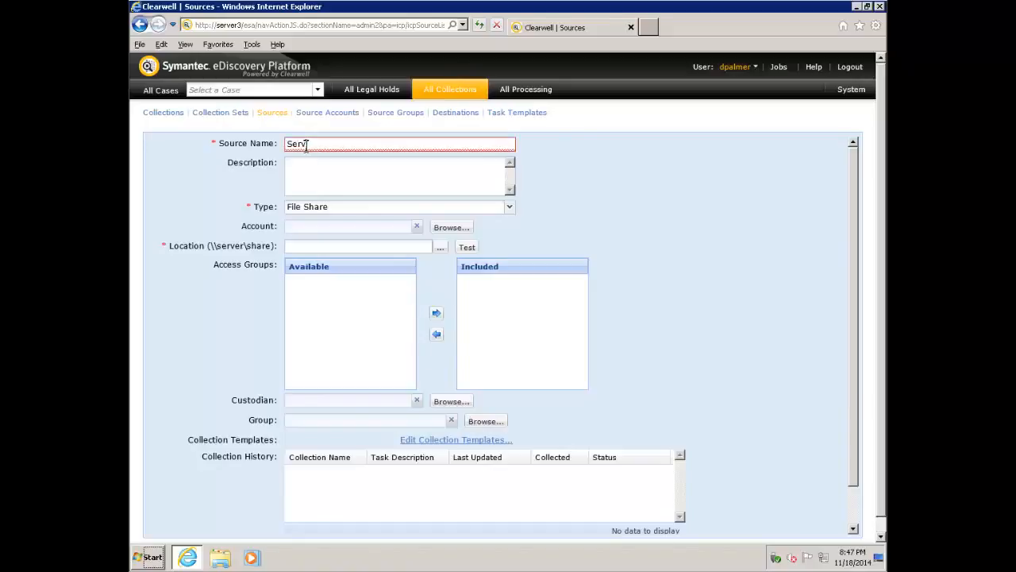
pyautogui.write('er')
pyautogui.write('4 E')
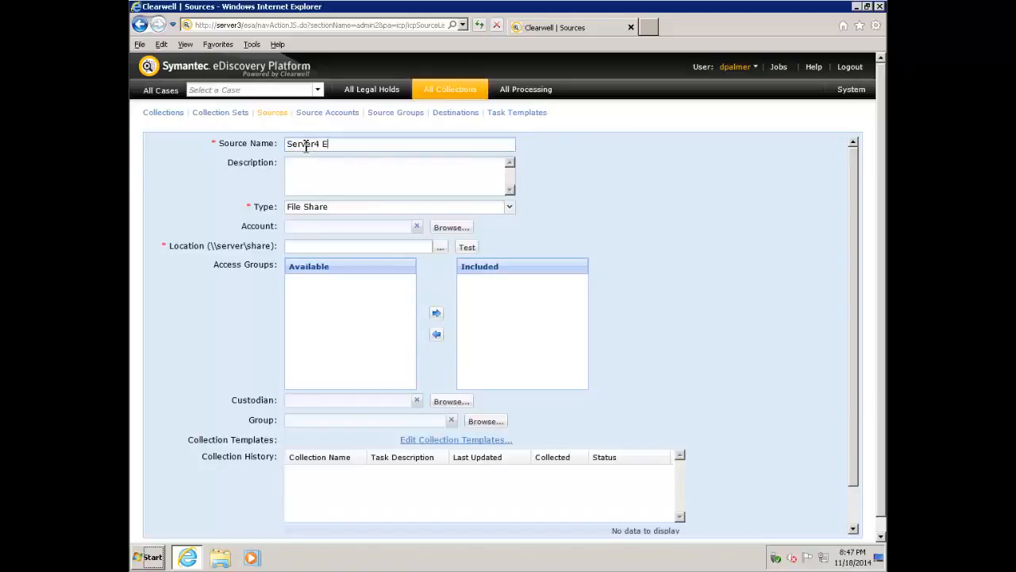
pyautogui.write('xchange server')
# Enter "Exchange server on server4" as the source's description and set its type to Exchange.
pyautogui.click(322, 165)
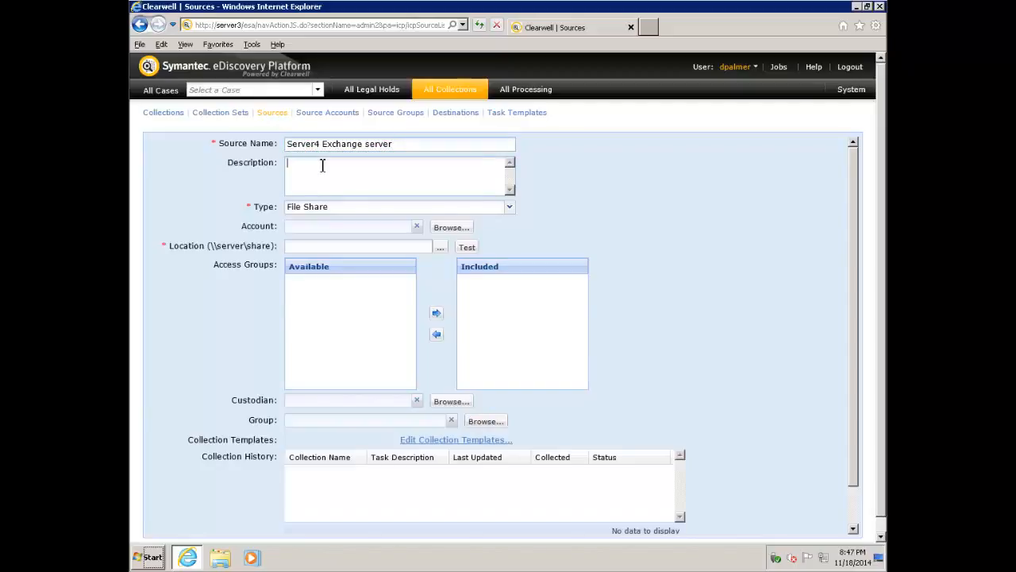
pyautogui.write('Exchange server on server4')
pyautogui.click(510, 208)
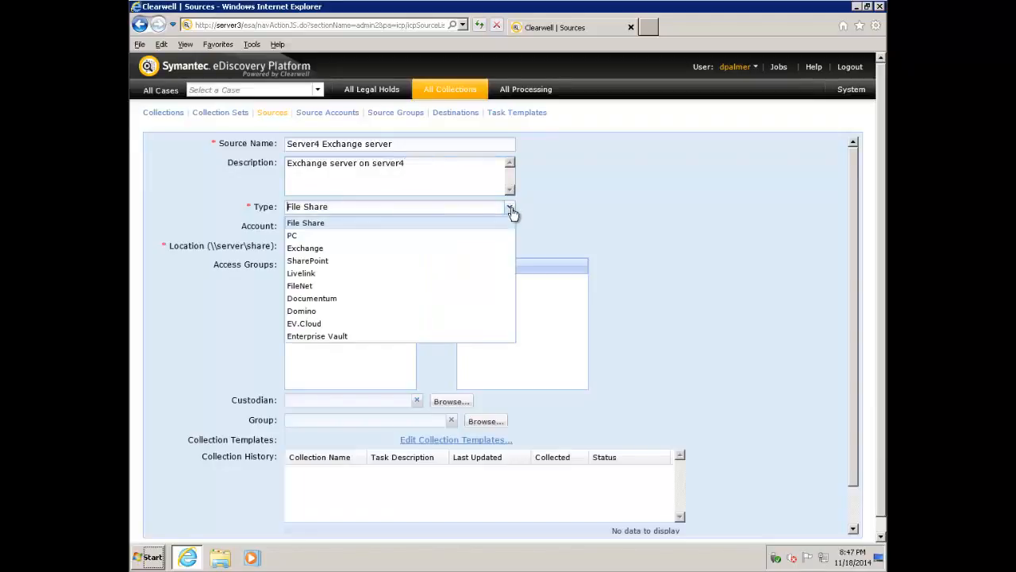
pyautogui.click(308, 249)
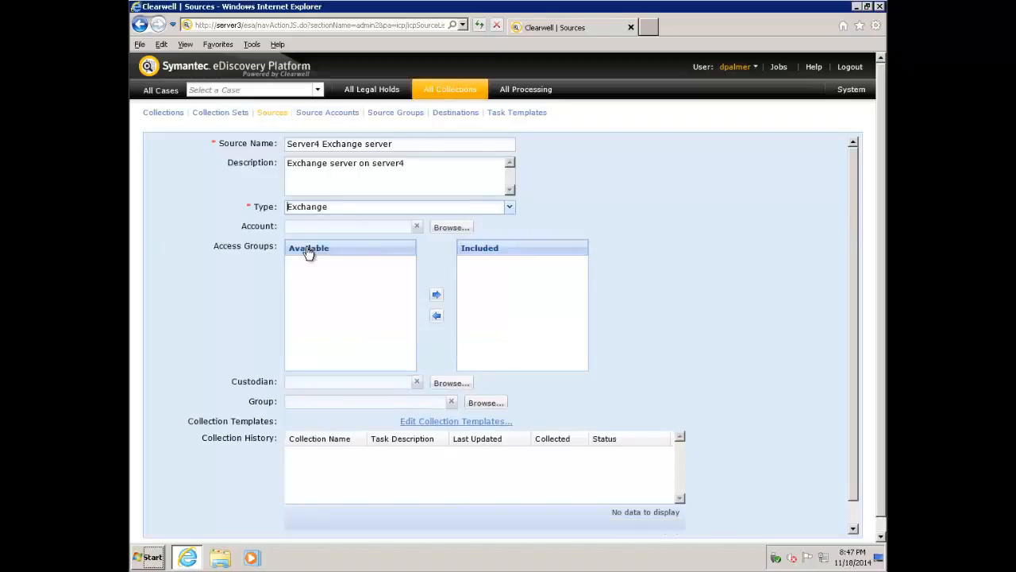
# Assign the account described as "Access Exchange" to the Exchange source and save the source.
pyautogui.click(450, 228)
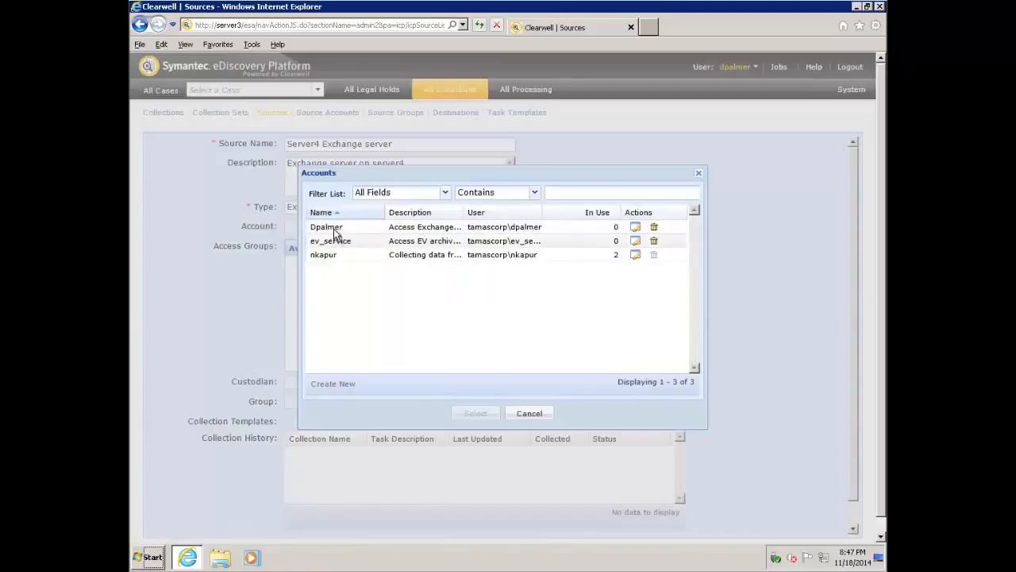
pyautogui.click(336, 231)
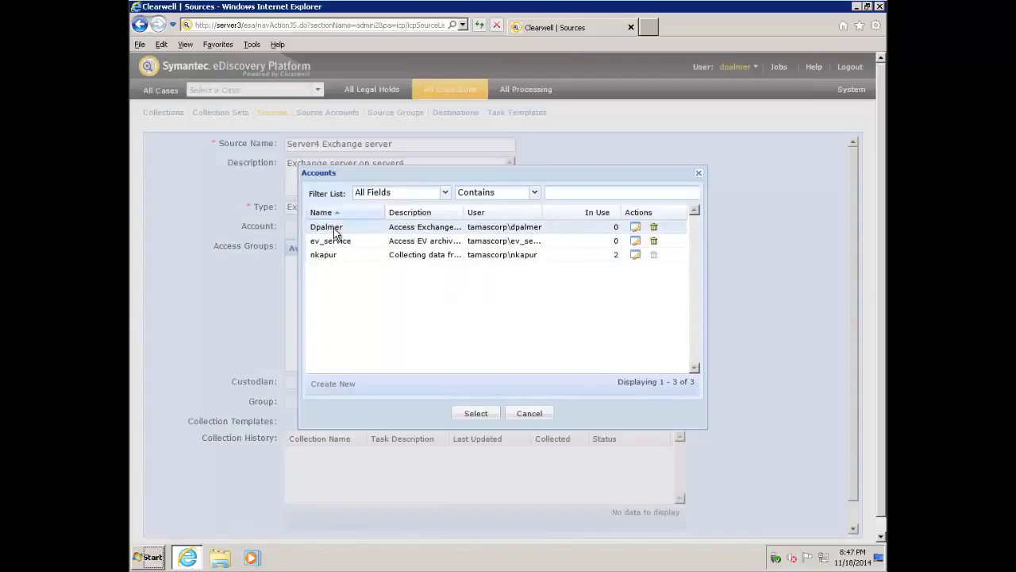
pyautogui.click(482, 412)
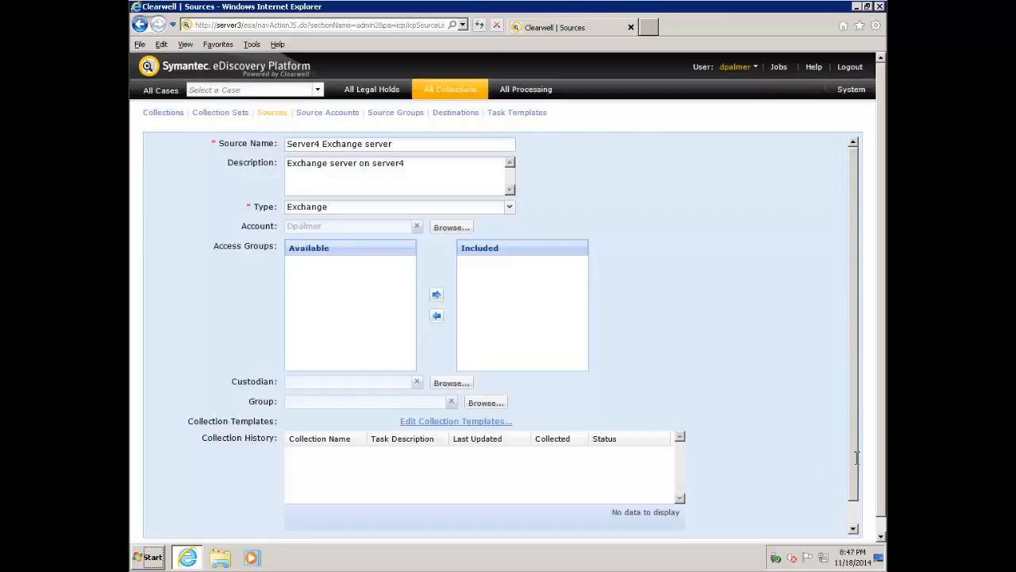
pyautogui.moveTo(857, 492); pyautogui.dragTo(857, 510)
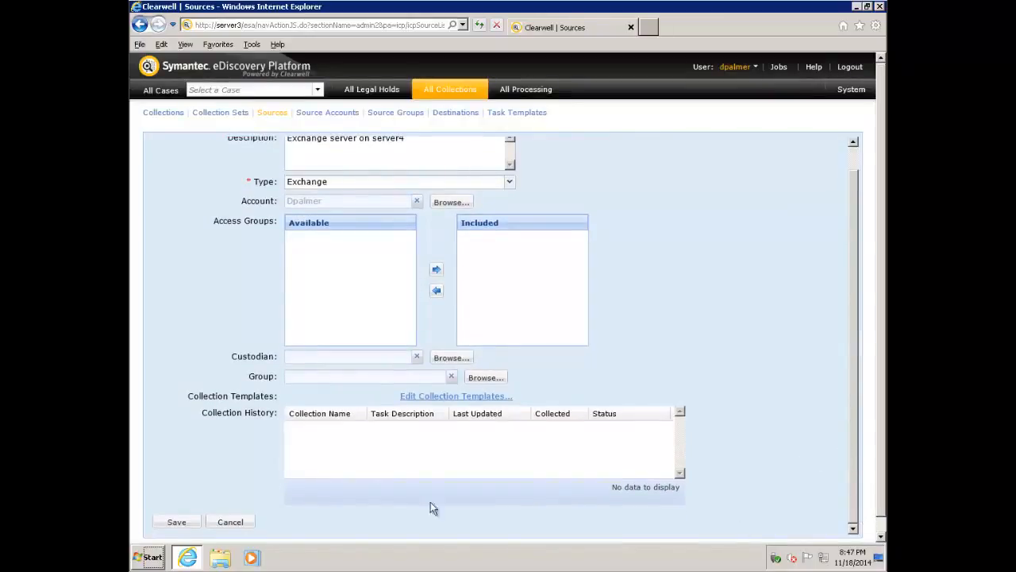
pyautogui.click(176, 524)
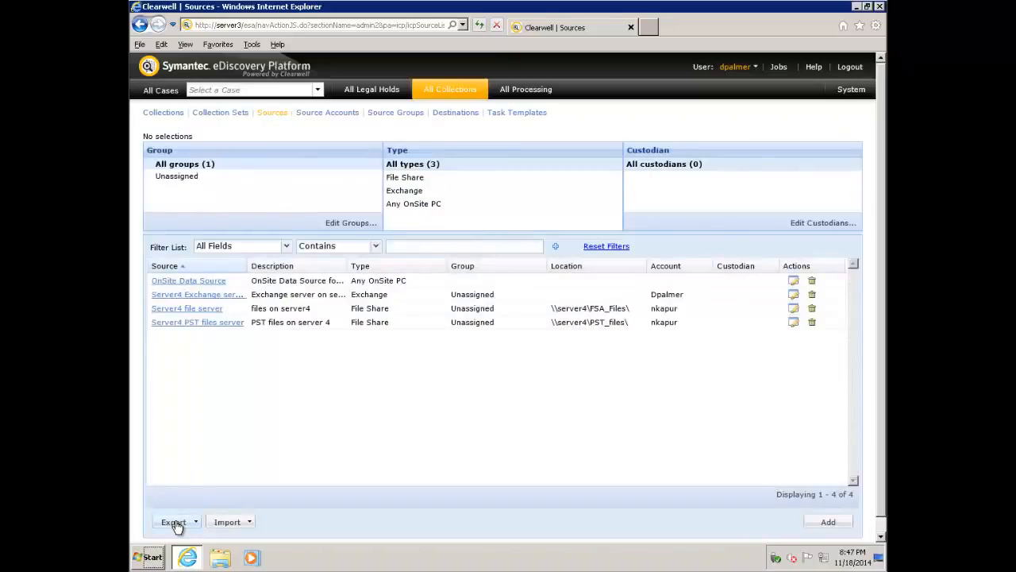
# Add another collection source and name it "Server2 sharepoint server".
pyautogui.click(826, 522)
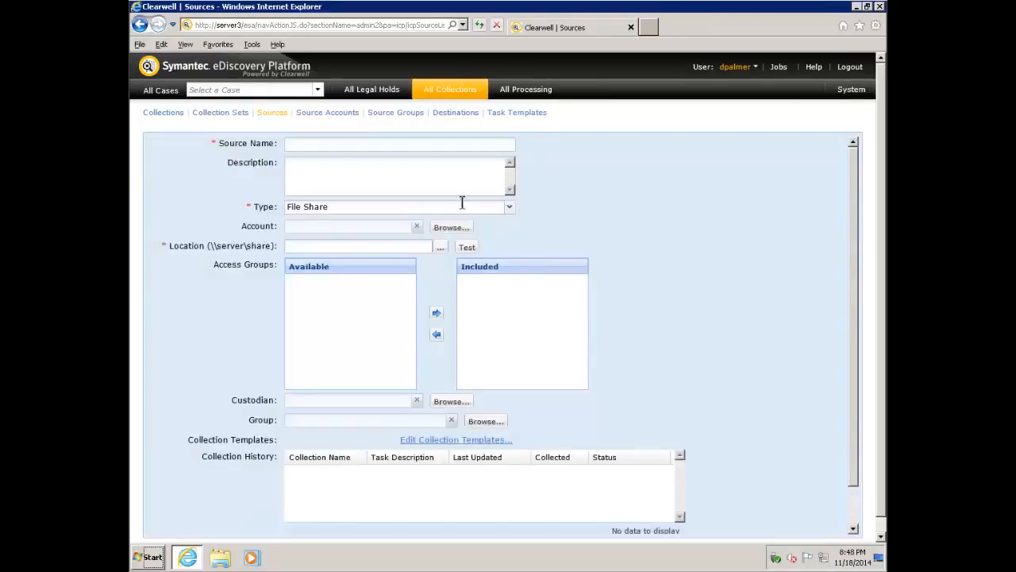
pyautogui.click(381, 145)
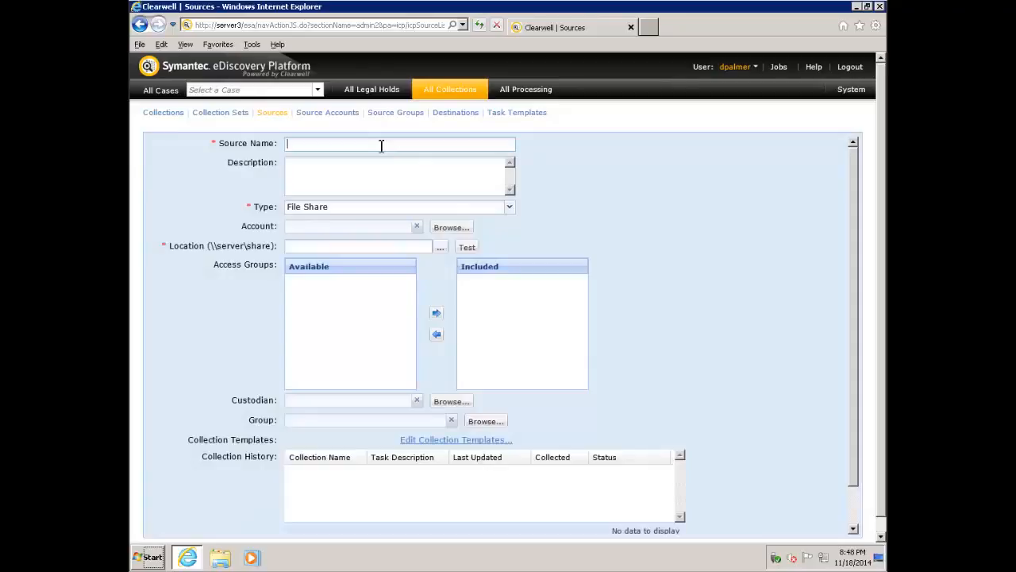
pyautogui.write('Server')
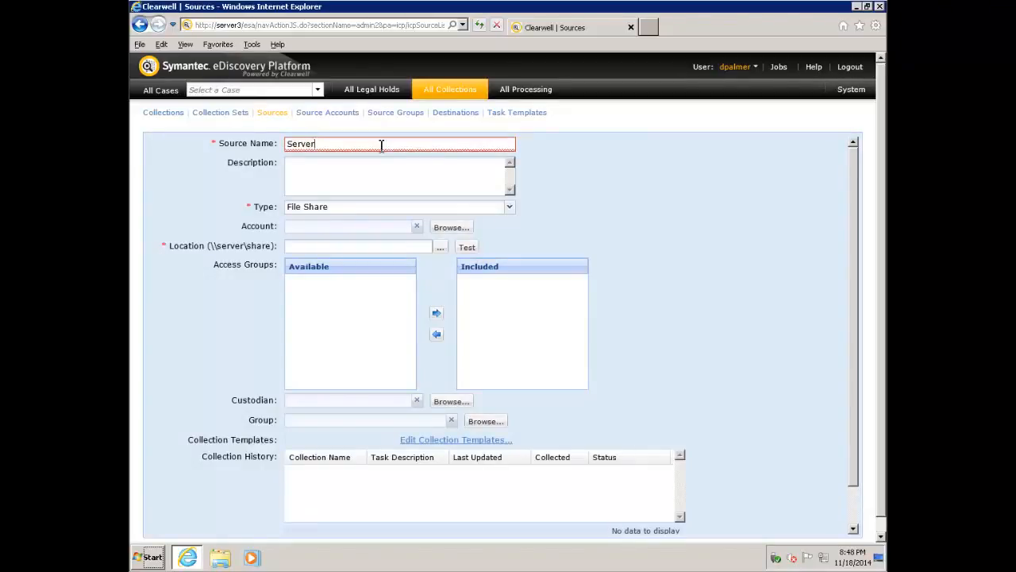
pyautogui.write('2 sharepoint server')
# Enter "Sharepoint files on server2" as the source's description and set its type to SharePoint.
pyautogui.click(352, 168)
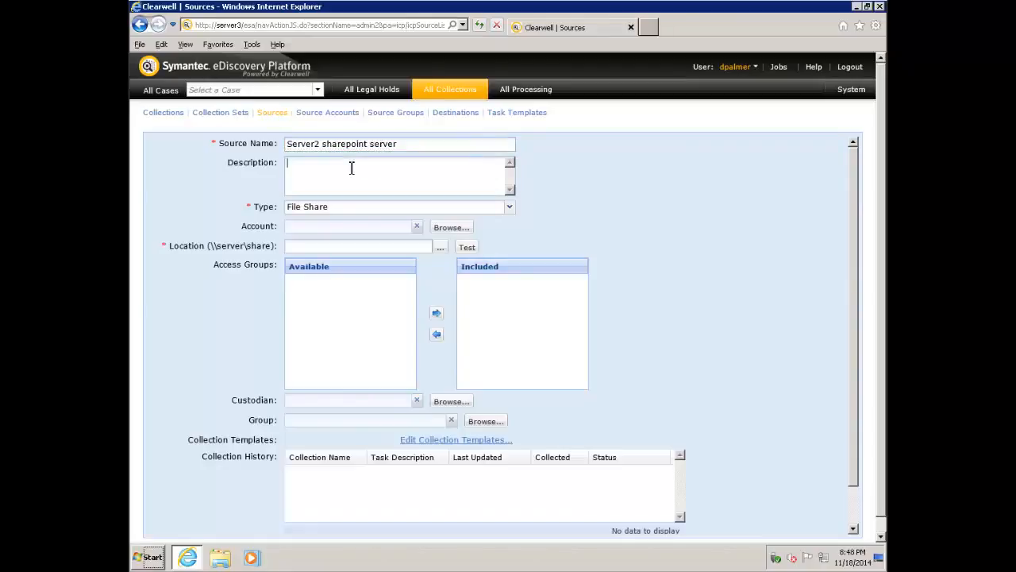
pyautogui.write('Sharepoint files on server2')
pyautogui.click(510, 209)
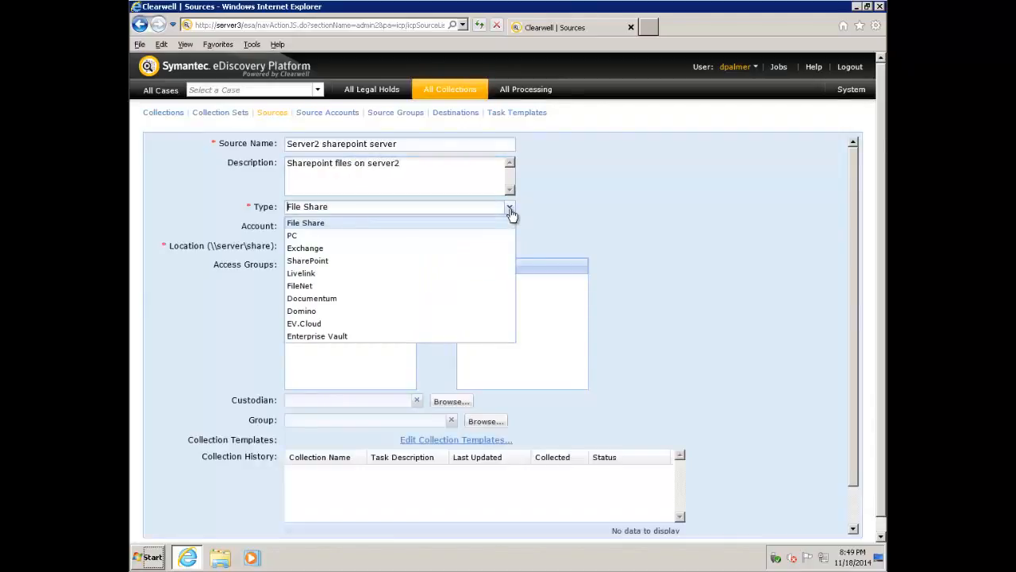
pyautogui.click(337, 261)
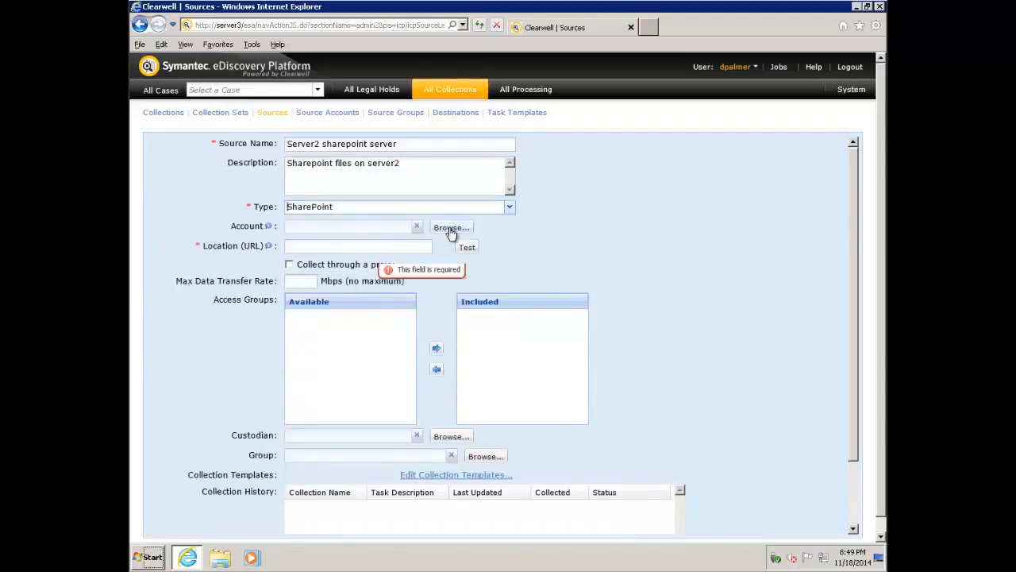
# Assign the account described as "Access Exchange" to the SharePoint source.
pyautogui.click(451, 230)
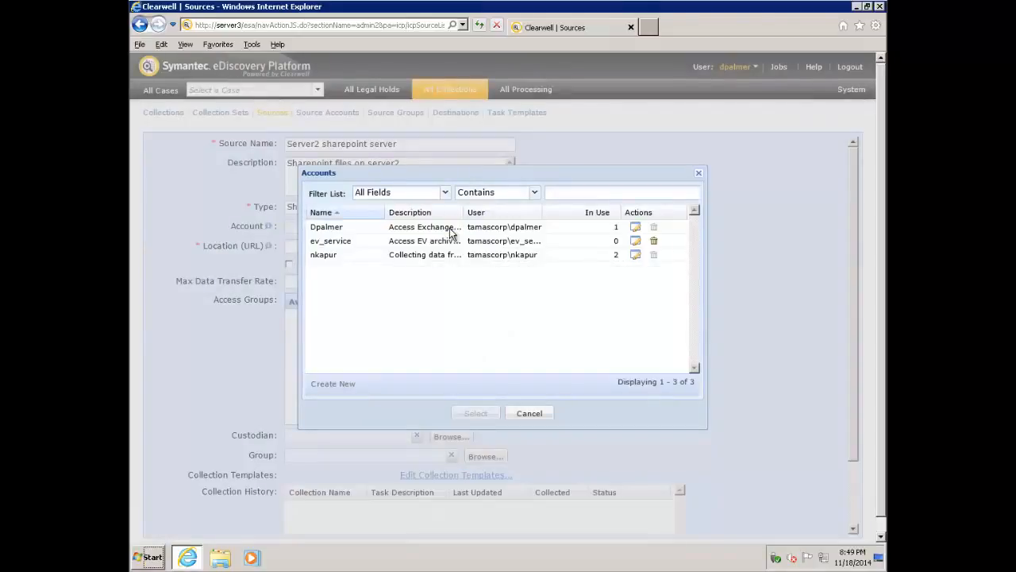
pyautogui.click(320, 229)
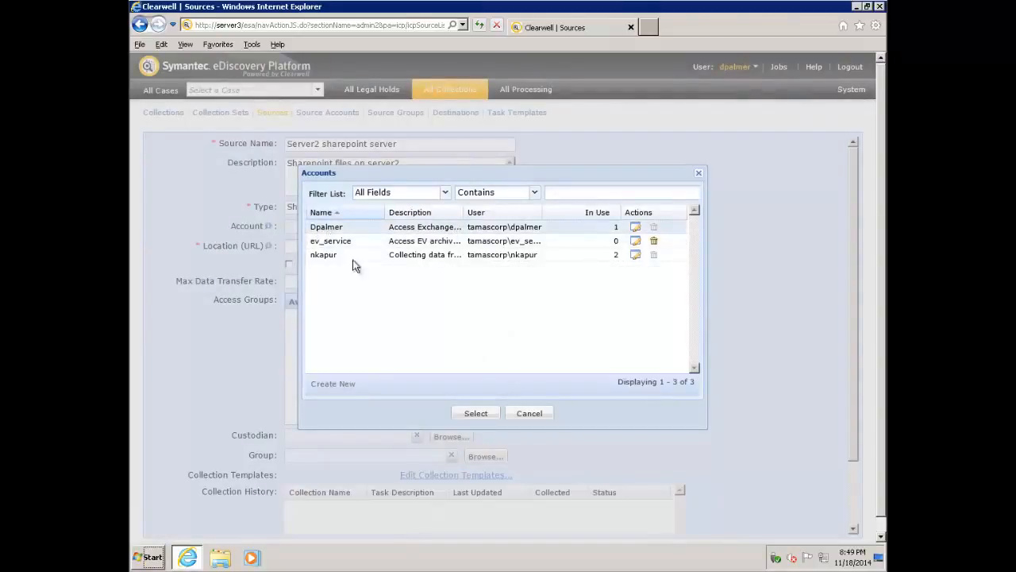
pyautogui.click(476, 413)
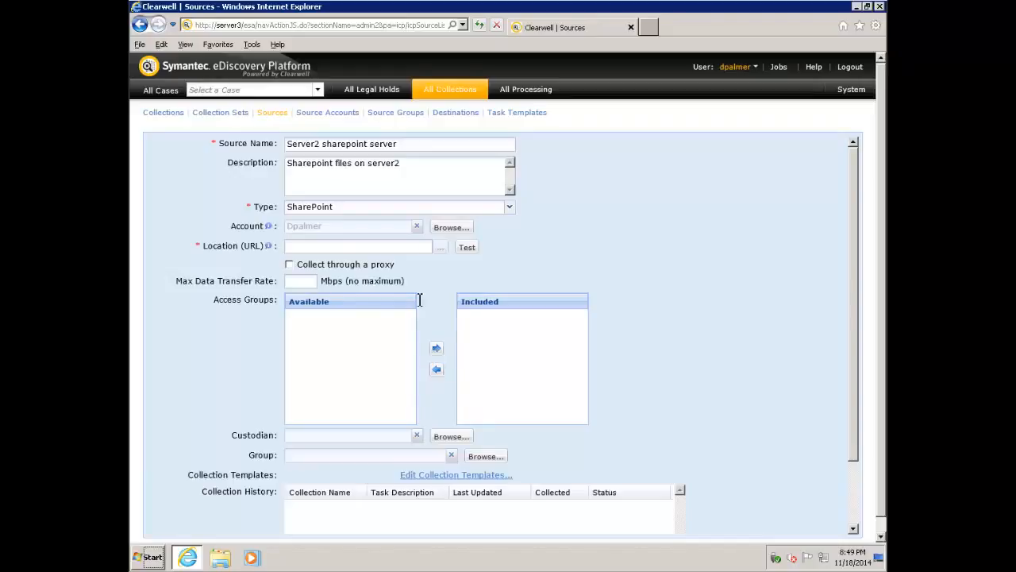
pyautogui.click(328, 247)
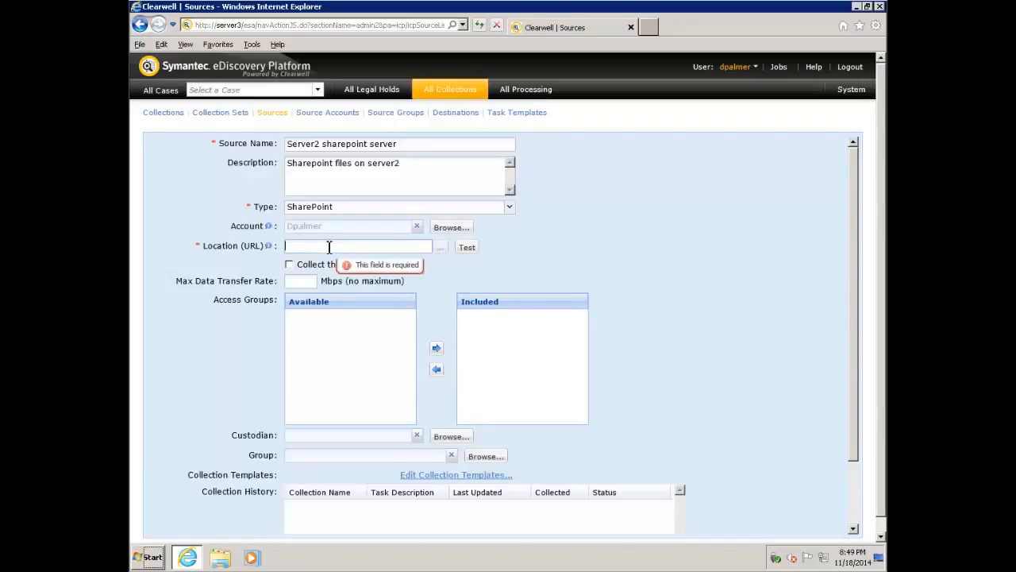
pyautogui.hotkey('ctrl', 'v')
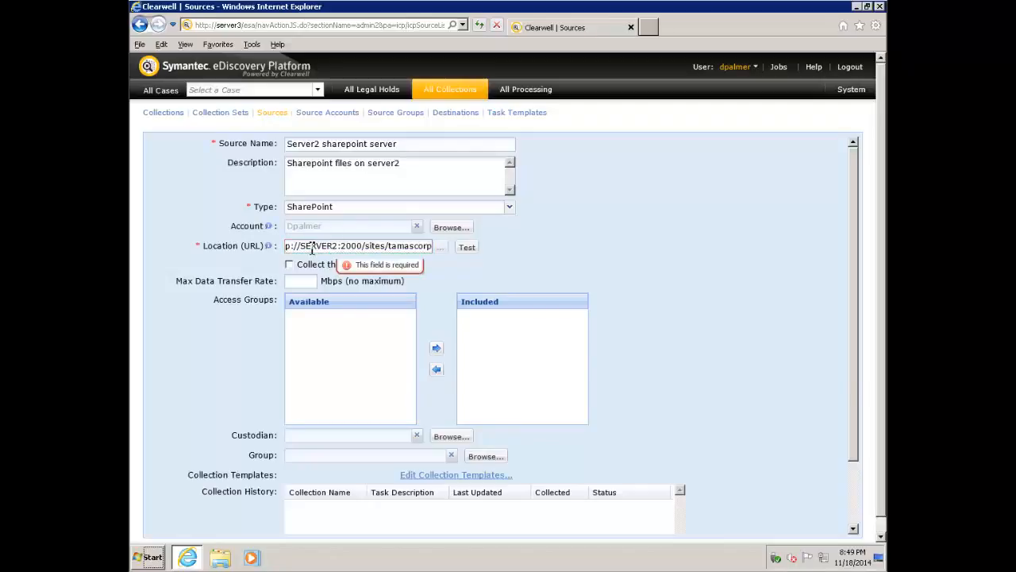
pyautogui.moveTo(312, 248); pyautogui.dragTo(265, 250)
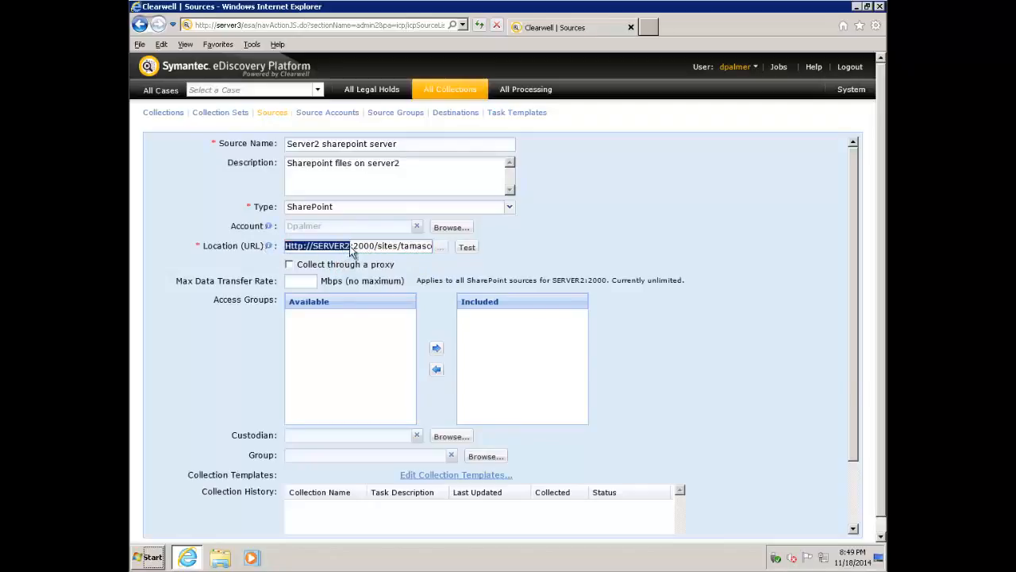
pyautogui.moveTo(378, 247); pyautogui.dragTo(451, 254)
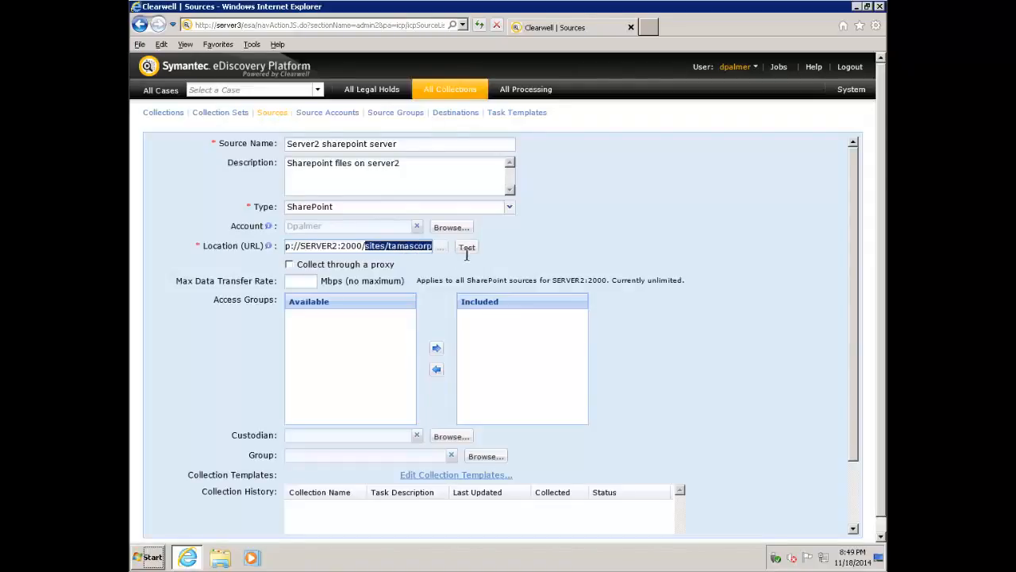
# Test the connection to the SharePoint location and save the SharePoint source.
pyautogui.click(468, 249)
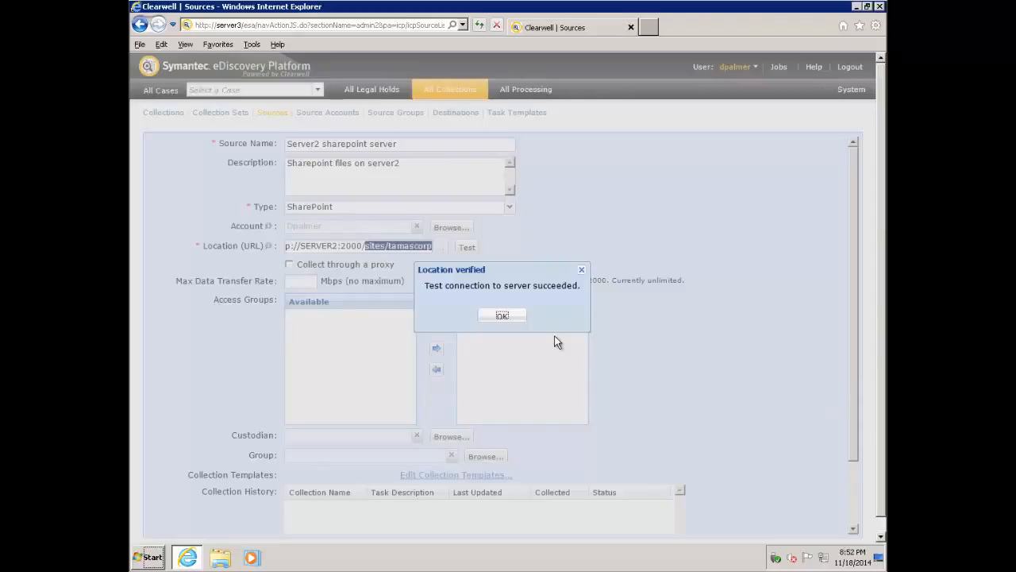
pyautogui.click(502, 316)
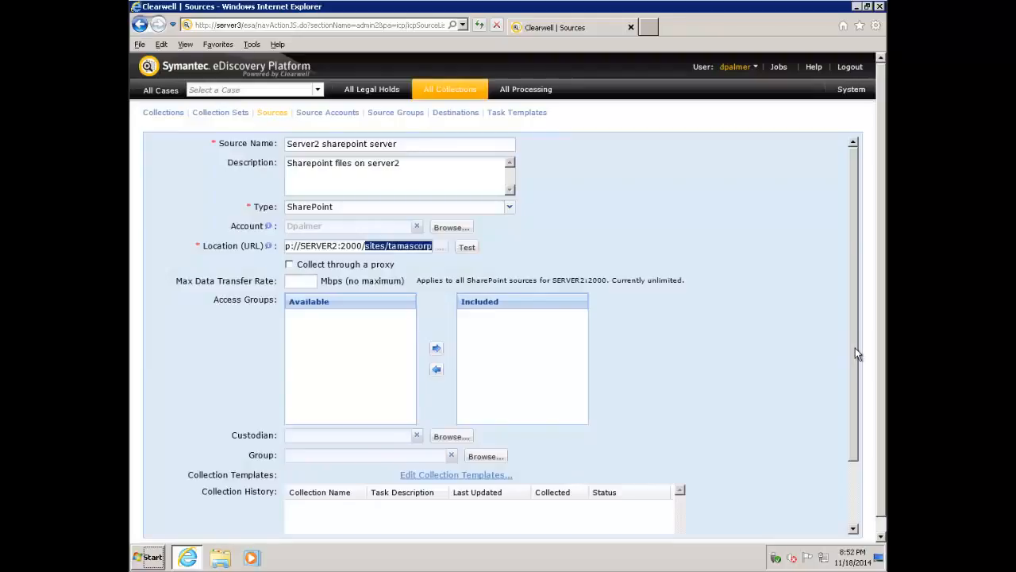
pyautogui.scroll(-2, 858, 381)
pyautogui.scroll(-2, 863, 409)
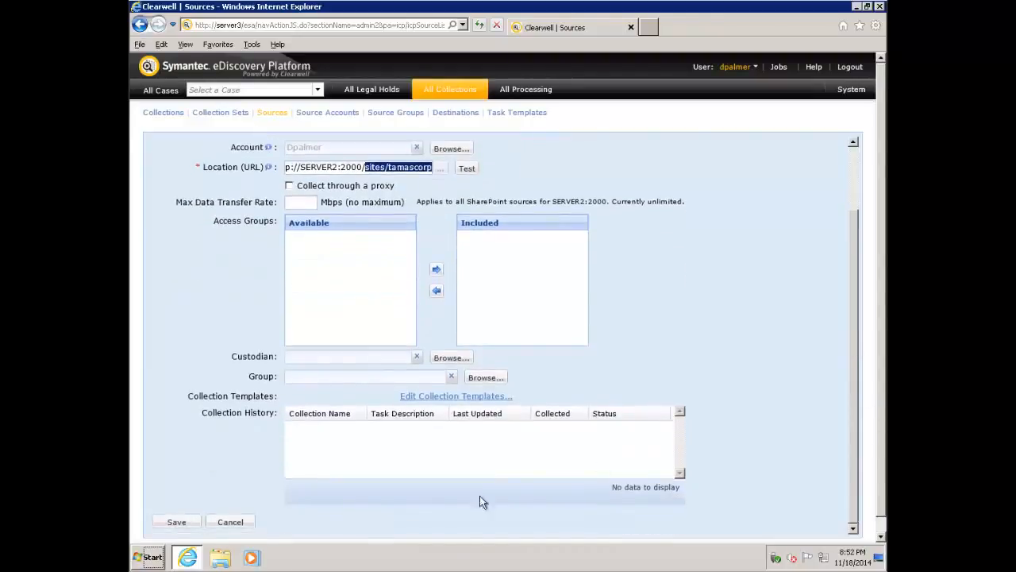
pyautogui.click(176, 523)
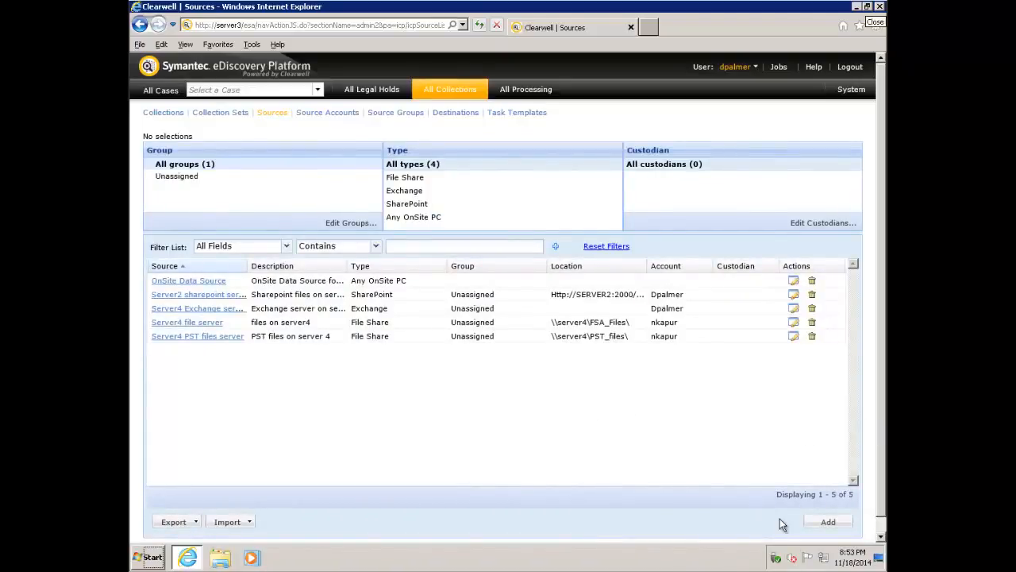
# Add another collection source and name it "Server2 enterprise vault server".
pyautogui.click(829, 522)
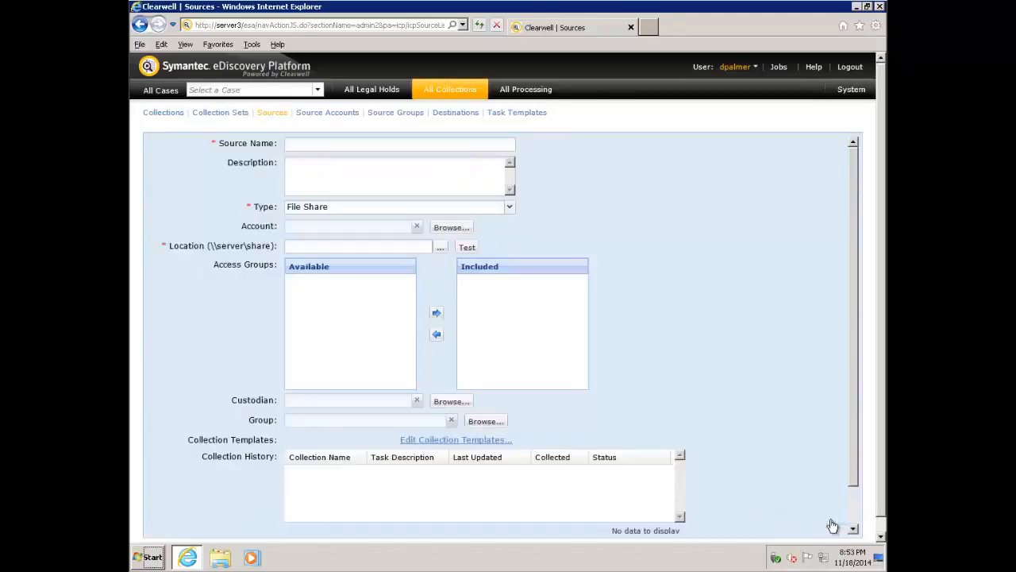
pyautogui.click(330, 145)
pyautogui.write('Ser')
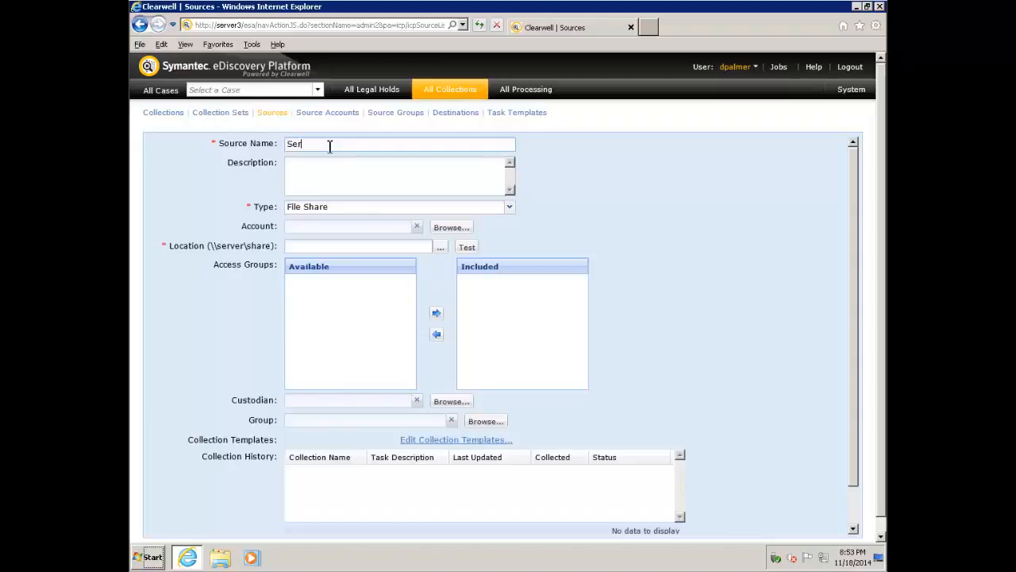
pyautogui.write('ver2 ')
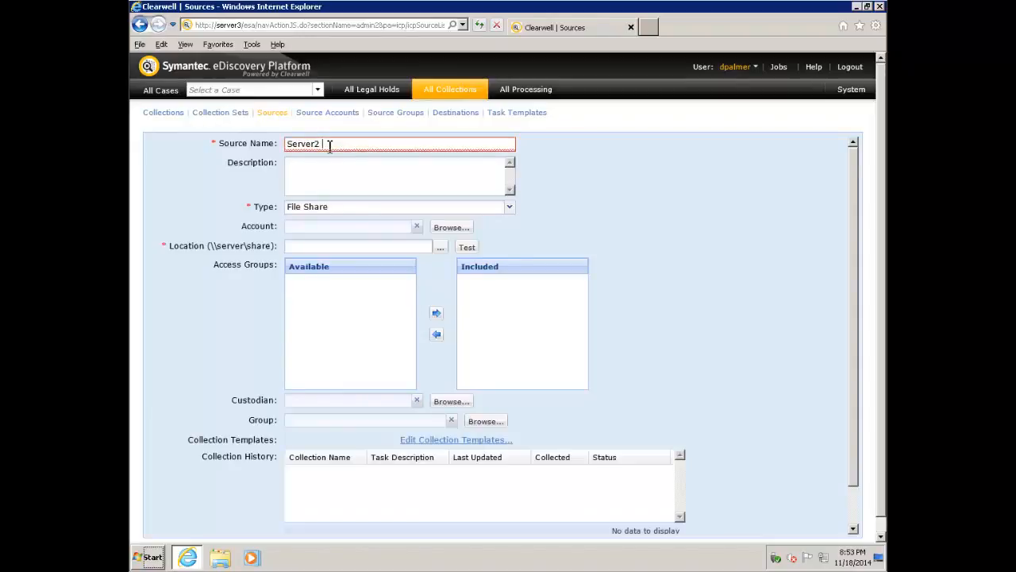
pyautogui.write('enterprise vault server')
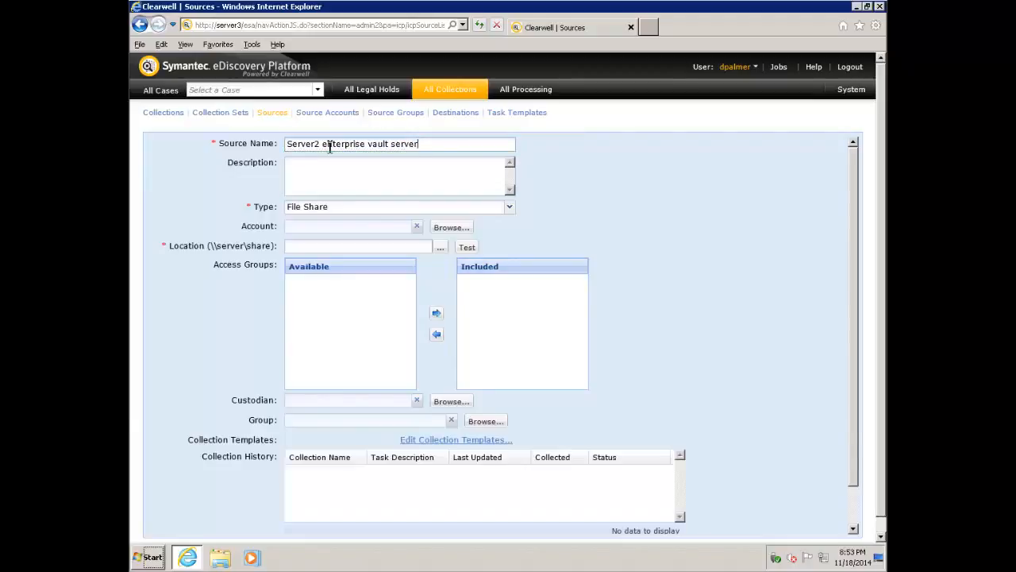
# Enter "Enterprise Vault on server" as the source's description and set its type to Enterprise Vault.
pyautogui.click(323, 174)
pyautogui.write('En')
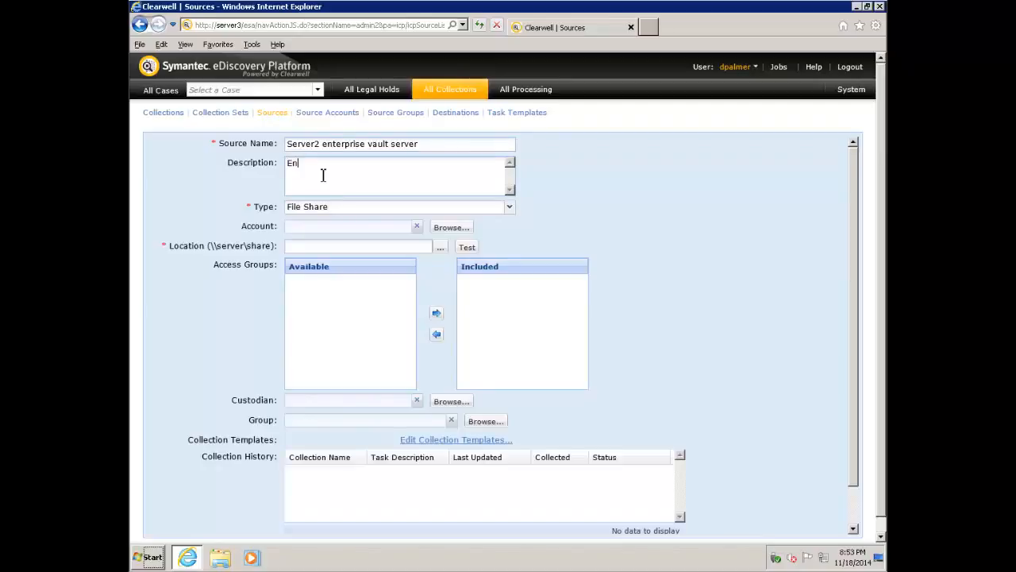
pyautogui.write('terprise Vault on server')
pyautogui.click(509, 210)
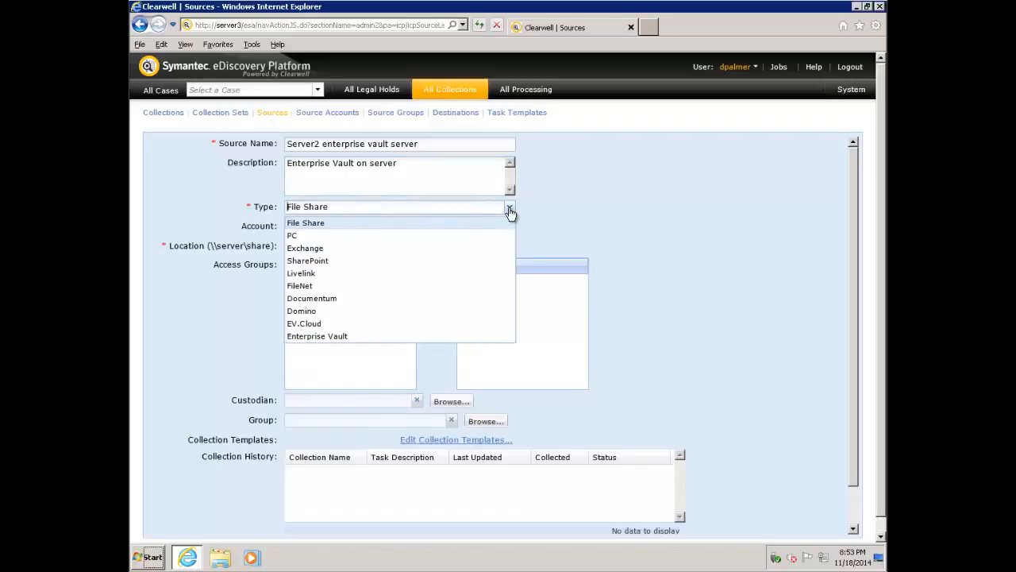
pyautogui.click(340, 337)
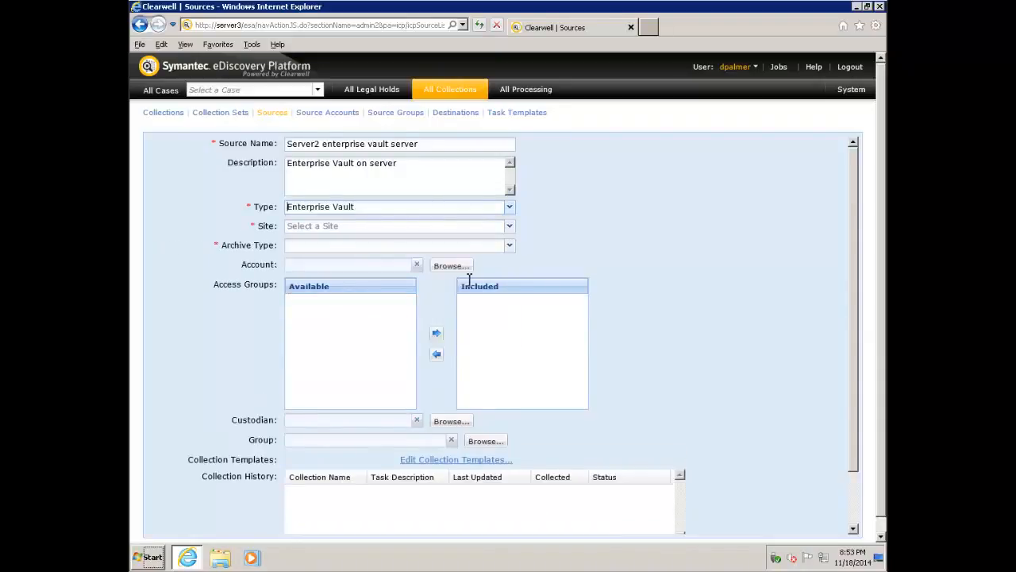
# Set the Enterprise Vault source's site to TAMASCORPSITE and its archive type to EV Exchange Mailbox Archive.
pyautogui.click(510, 229)
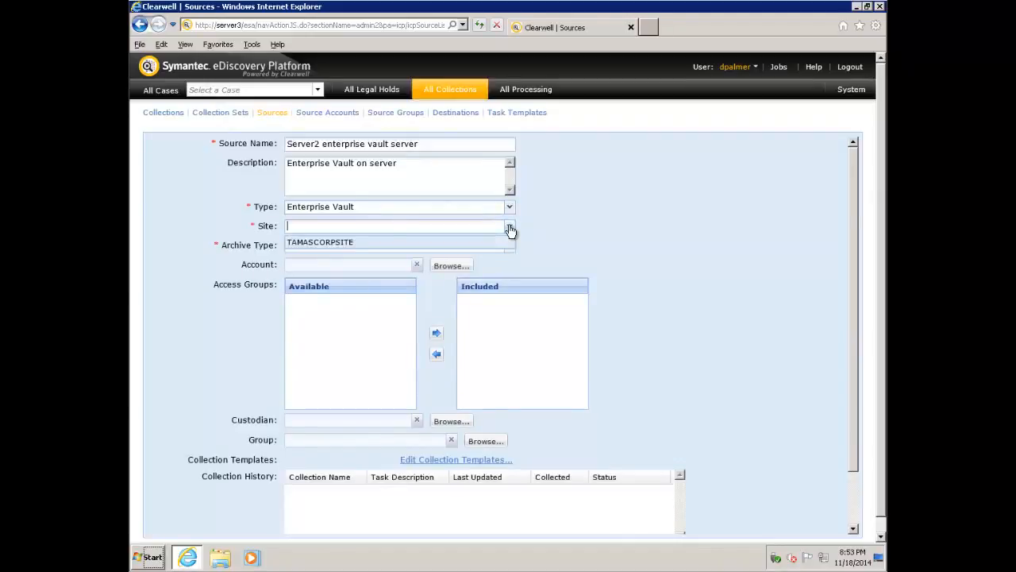
pyautogui.click(408, 245)
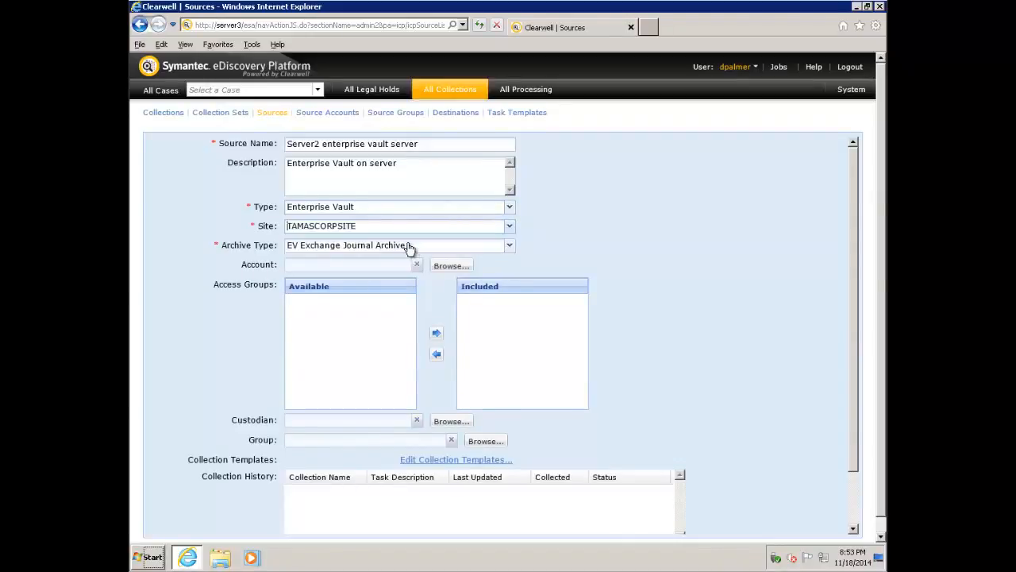
pyautogui.click(509, 248)
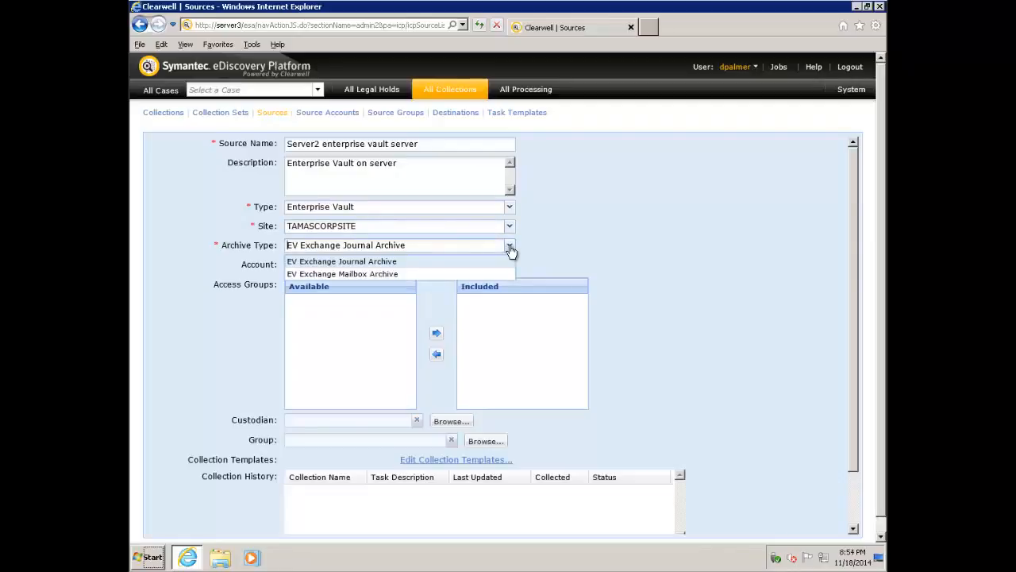
pyautogui.click(387, 273)
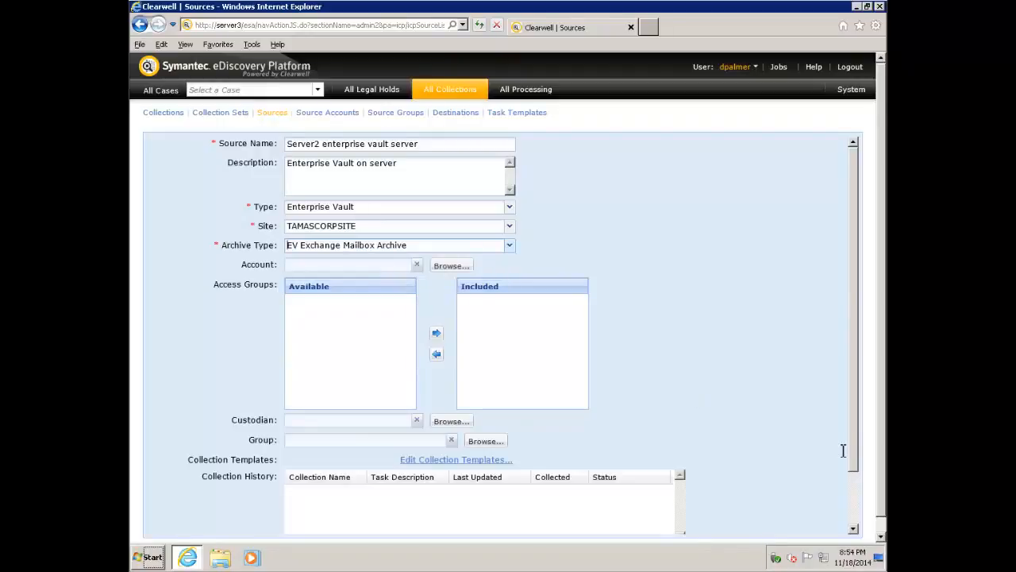
# Assign the ev_service account to the Enterprise Vault source and save the source.
pyautogui.moveTo(854, 447); pyautogui.dragTo(861, 516)
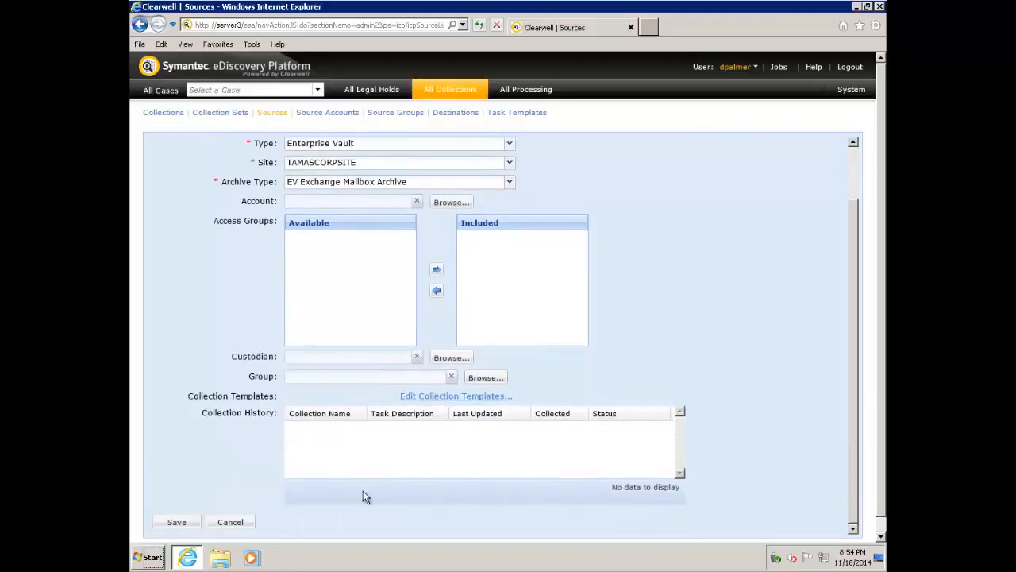
pyautogui.click(450, 205)
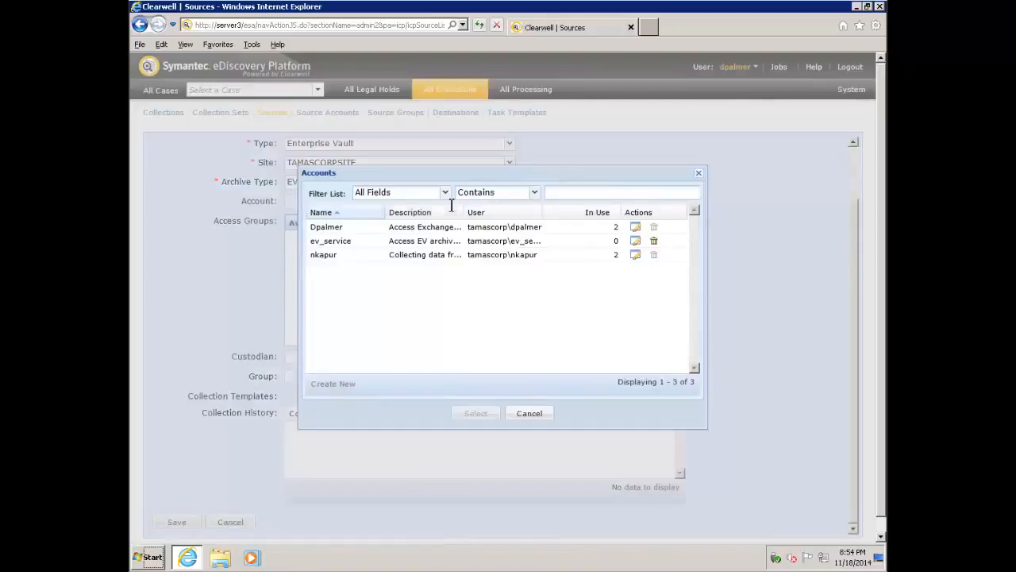
pyautogui.click(335, 245)
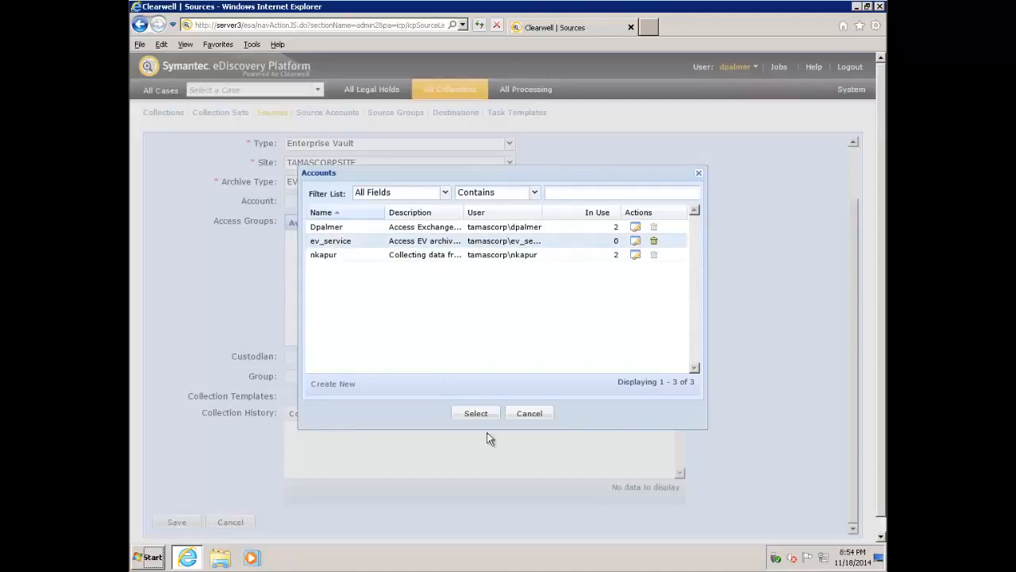
pyautogui.click(474, 413)
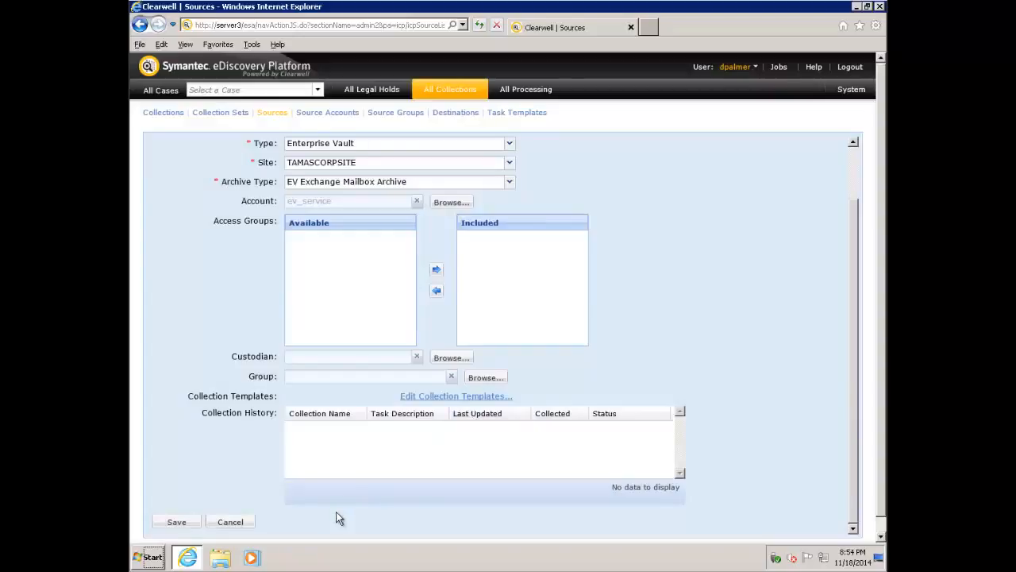
pyautogui.click(175, 524)
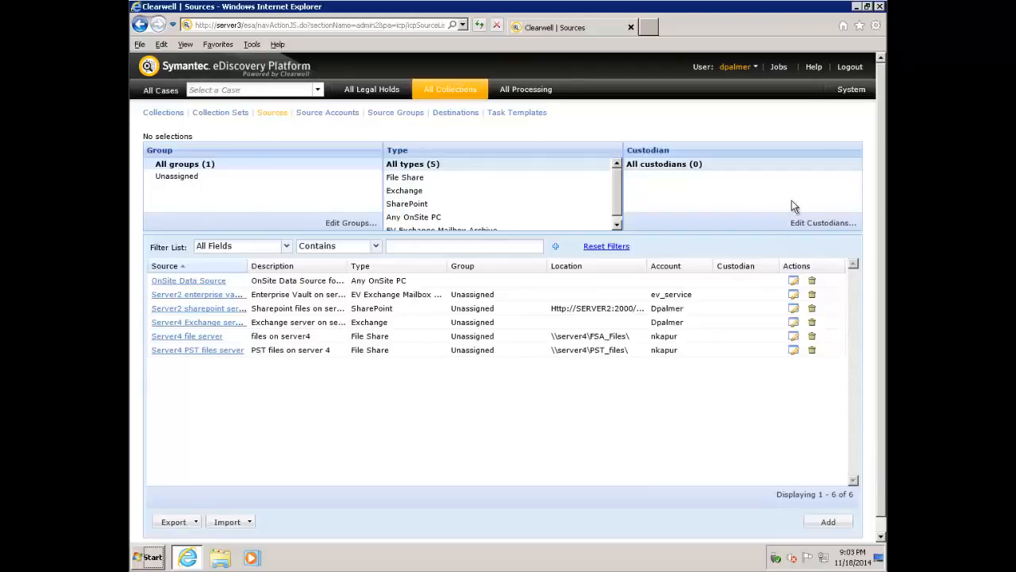
# Open the LegalOne Manager access group in the system's user administration and show its sources.
pyautogui.click(851, 90)
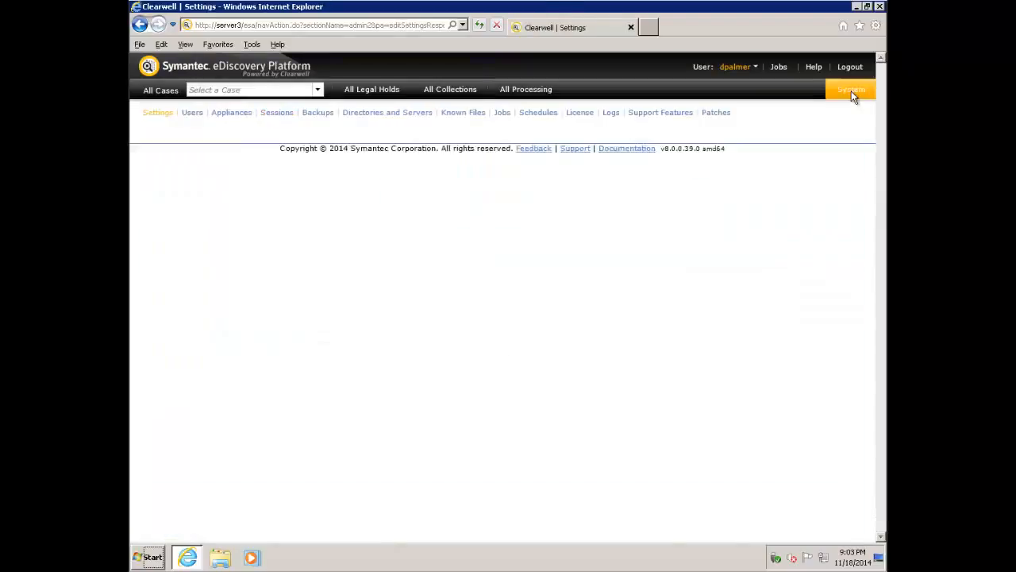
pyautogui.click(193, 114)
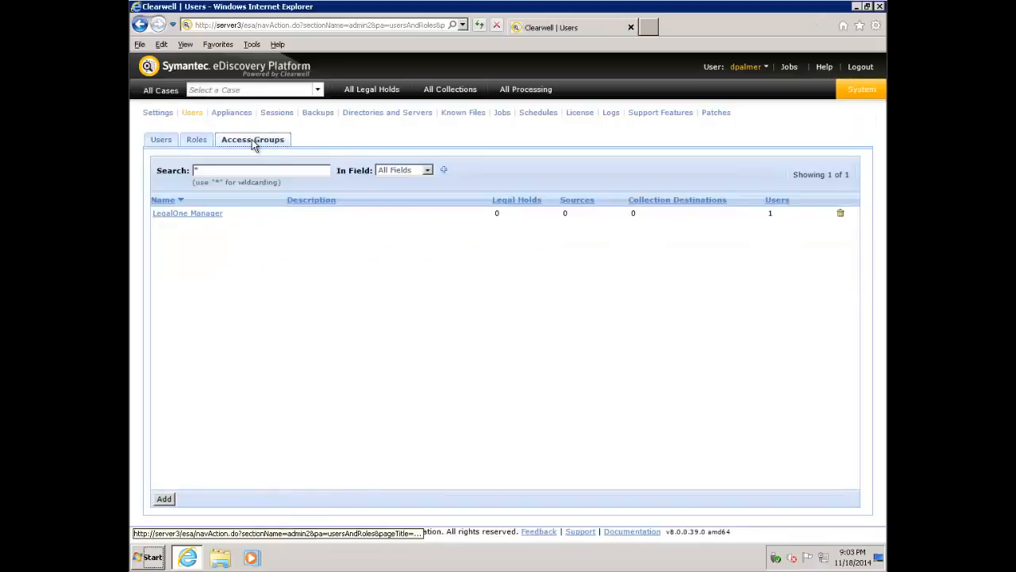
pyautogui.click(205, 214)
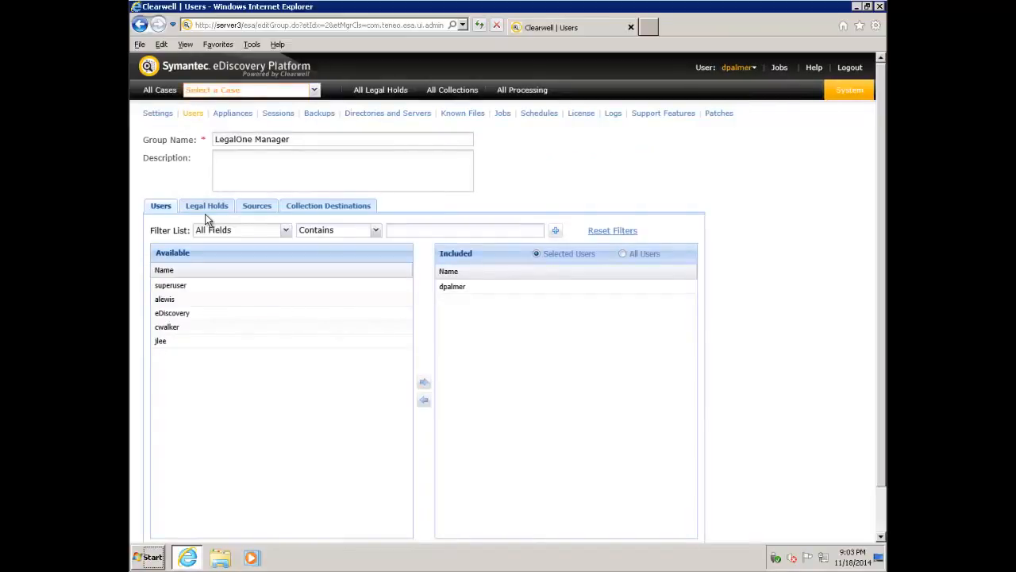
pyautogui.click(257, 206)
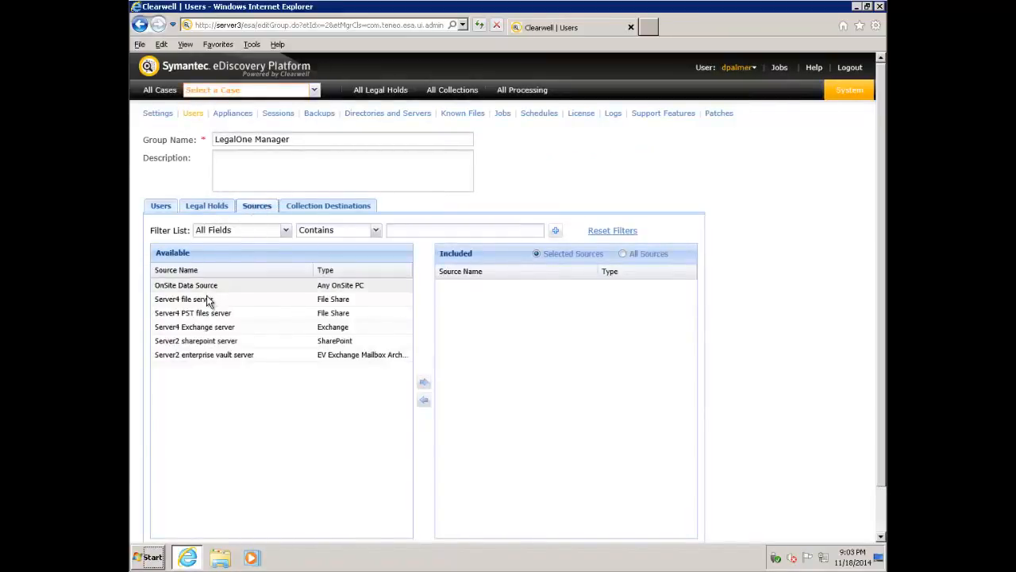
# Include the five server4 and server2 sources, from Server4 file server to Server2 enterprise vault server, in the LegalOne Manager group and save it.
pyautogui.click(208, 300)
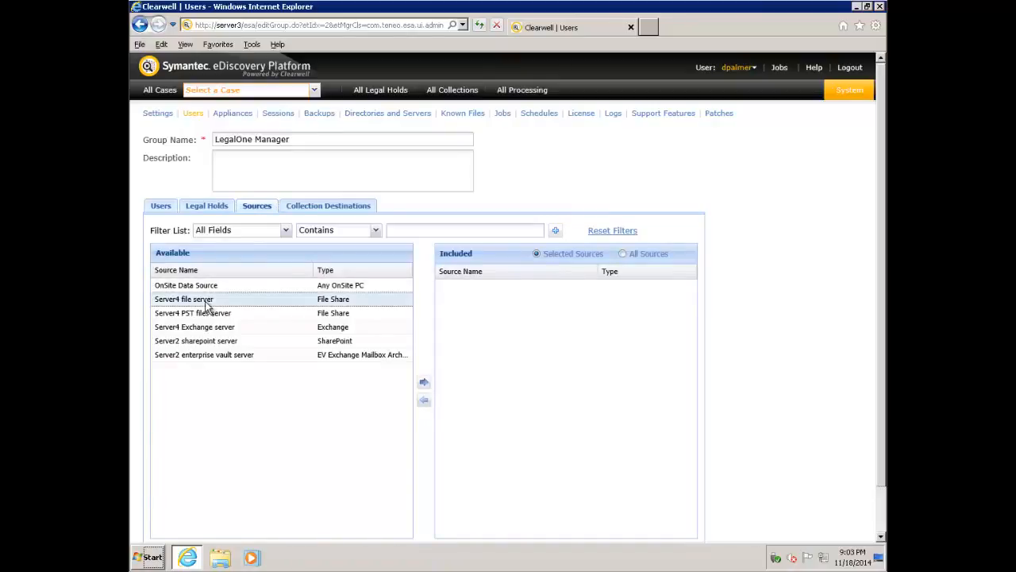
pyautogui.keyDown('shift'); pyautogui.click(213, 354); pyautogui.keyUp('shift')
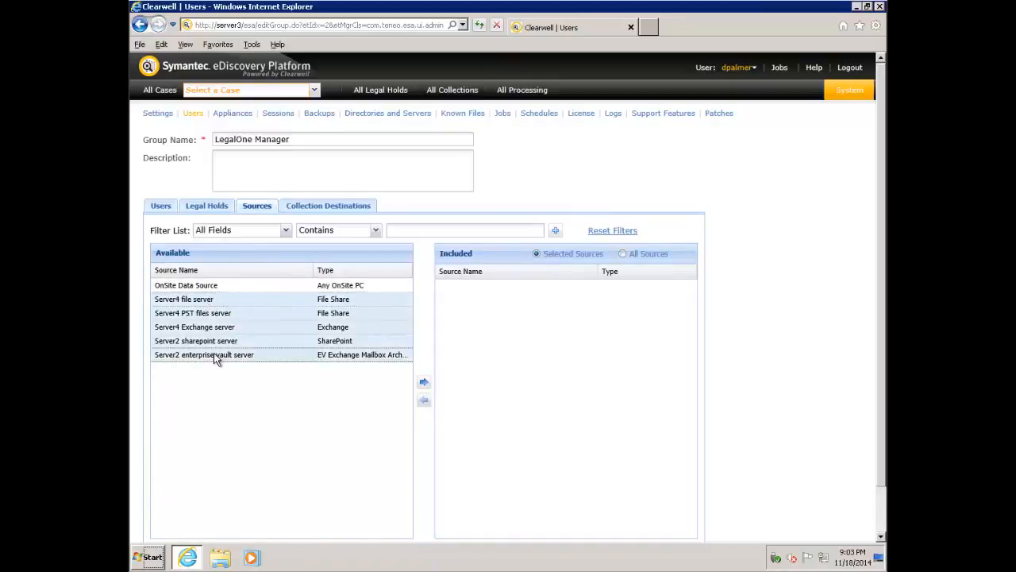
pyautogui.click(426, 384)
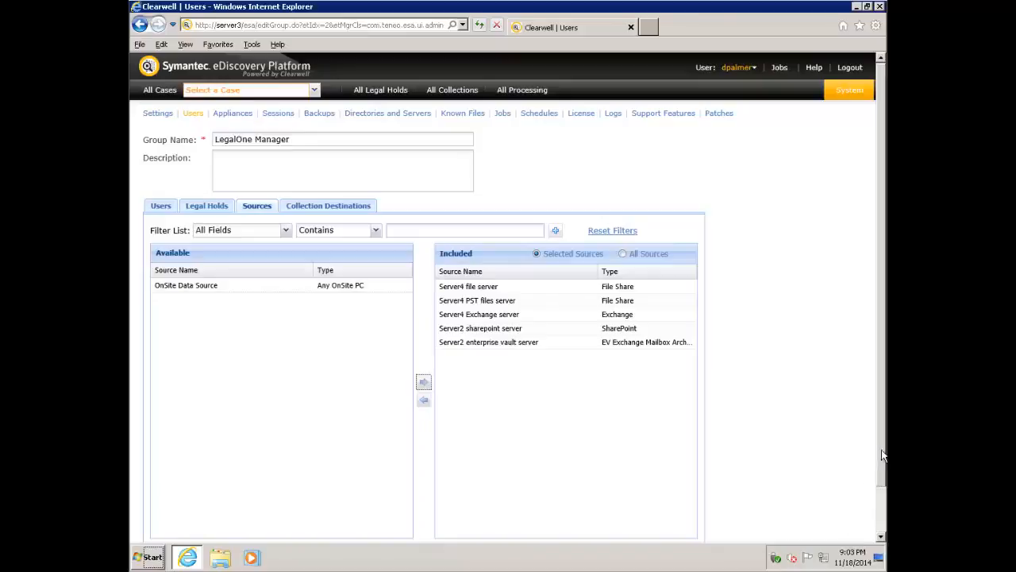
pyautogui.scroll(-2, 883, 455)
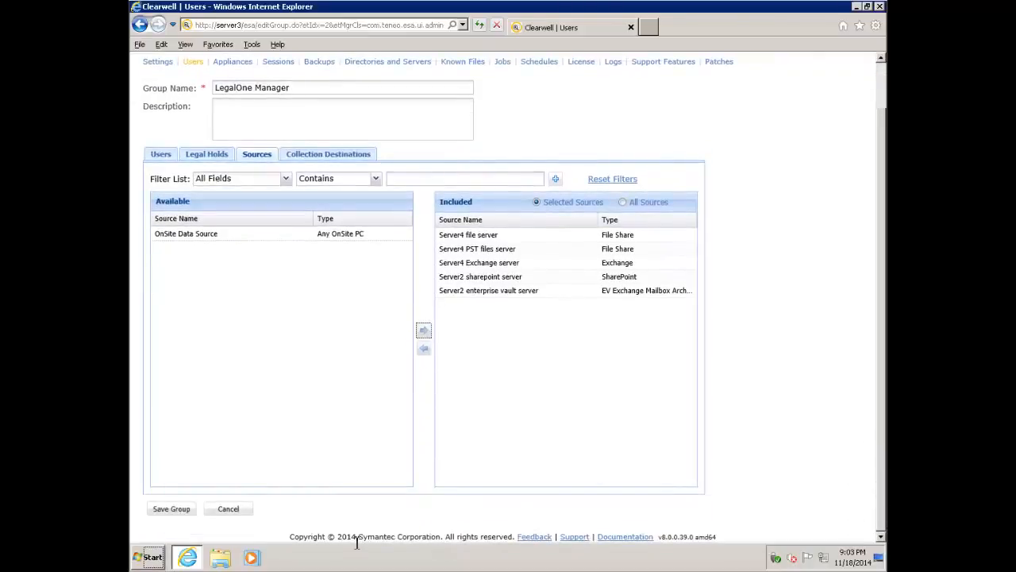
pyautogui.click(173, 509)
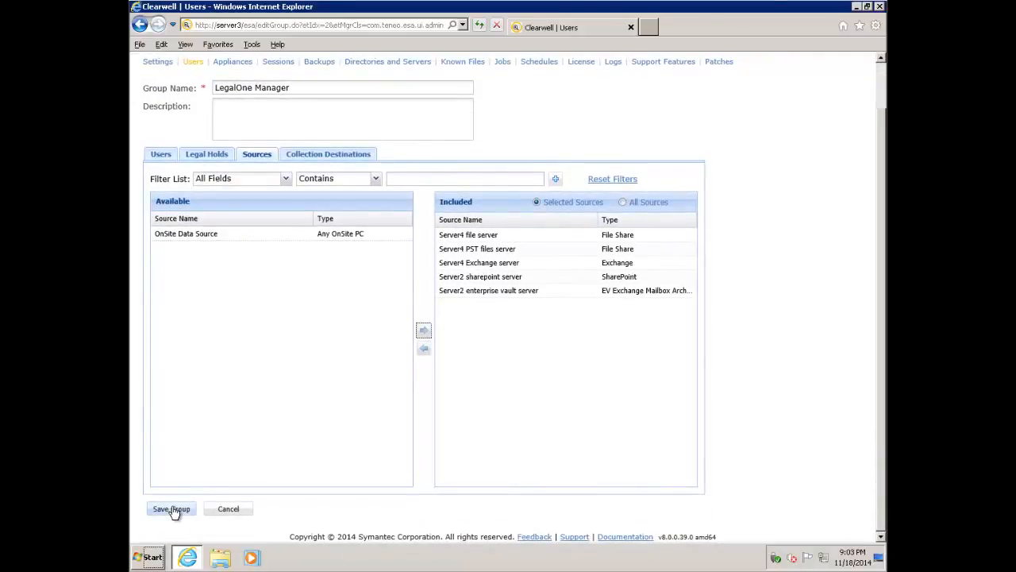